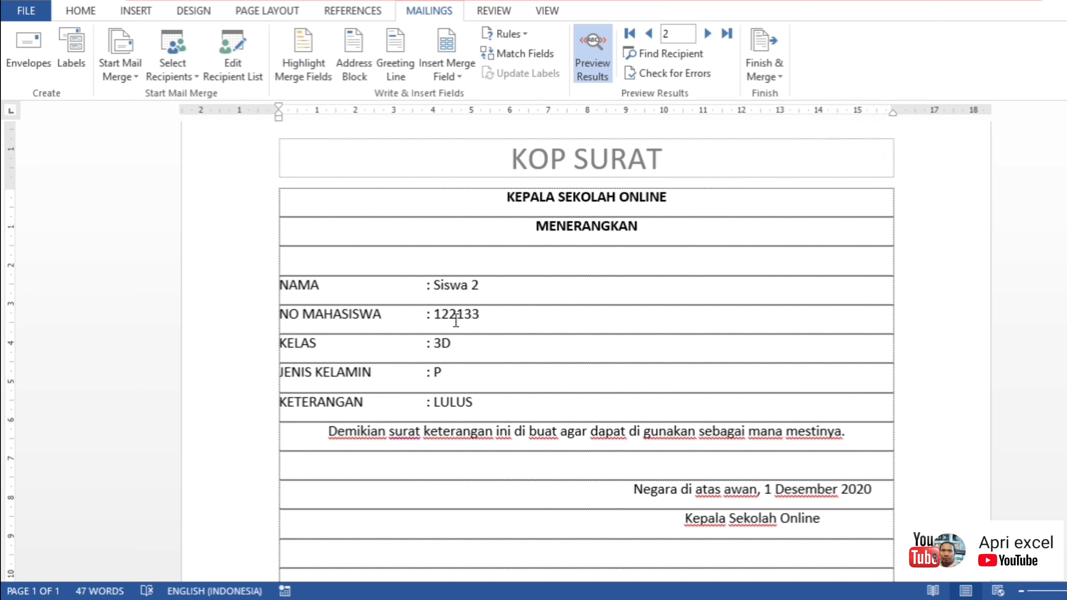
Preview the next merged record, and find the recipient "siswa 8" by searching all fields
{"action": "left_click", "coordinate": [704, 33]}
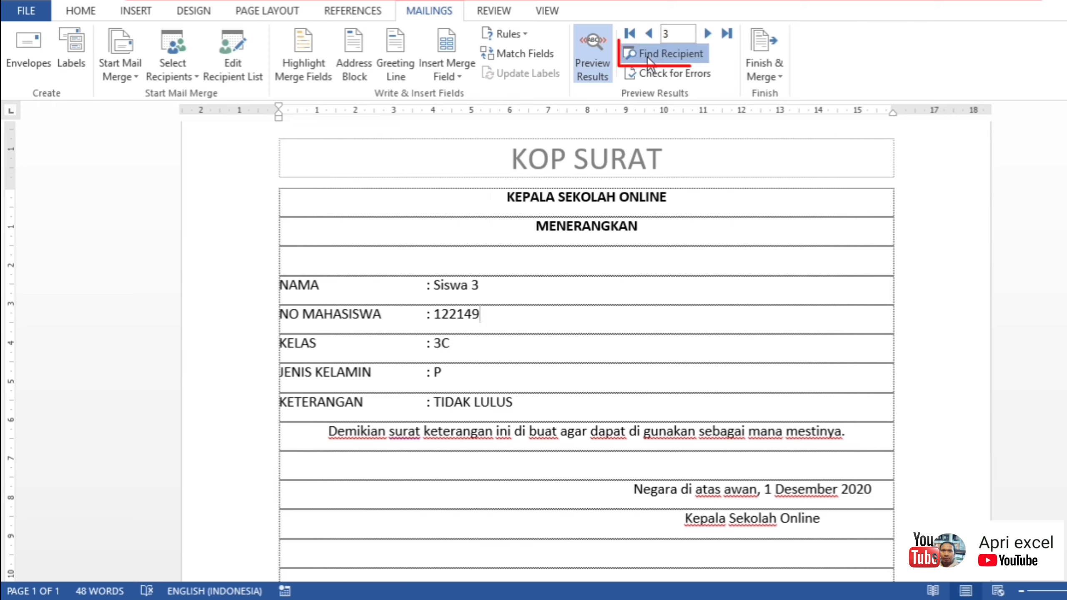
{"action": "left_click", "coordinate": [635, 53]}
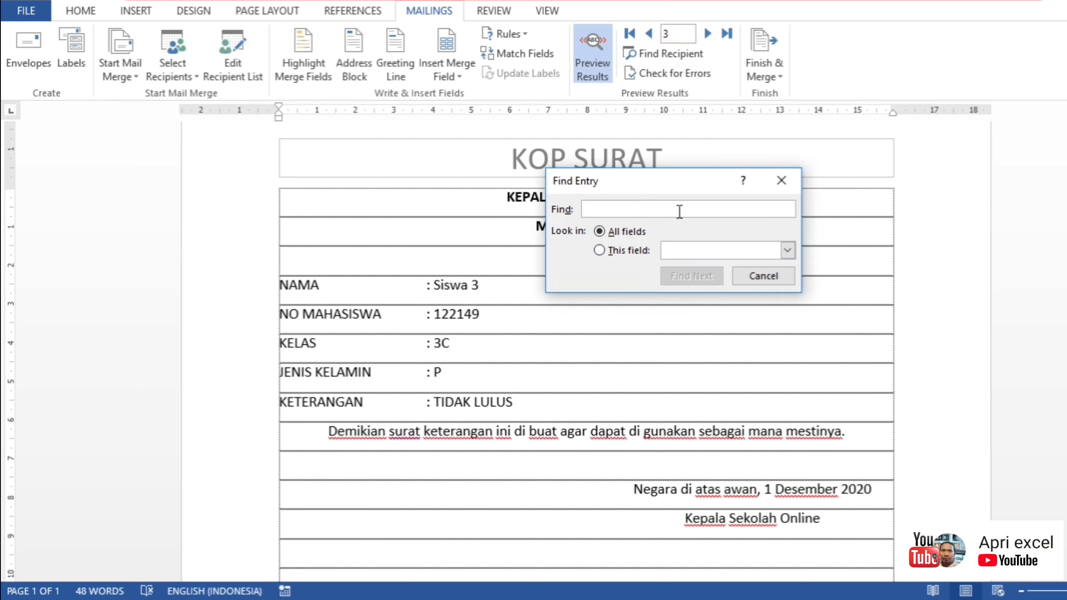
{"action": "type", "text": "siswa 8"}
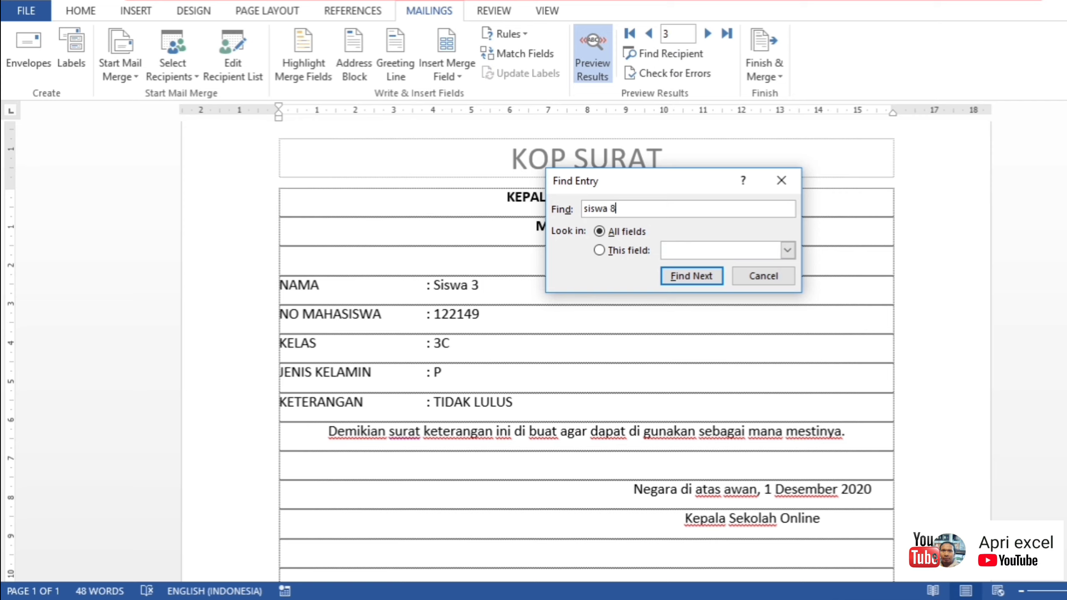
{"action": "left_click", "coordinate": [692, 276]}
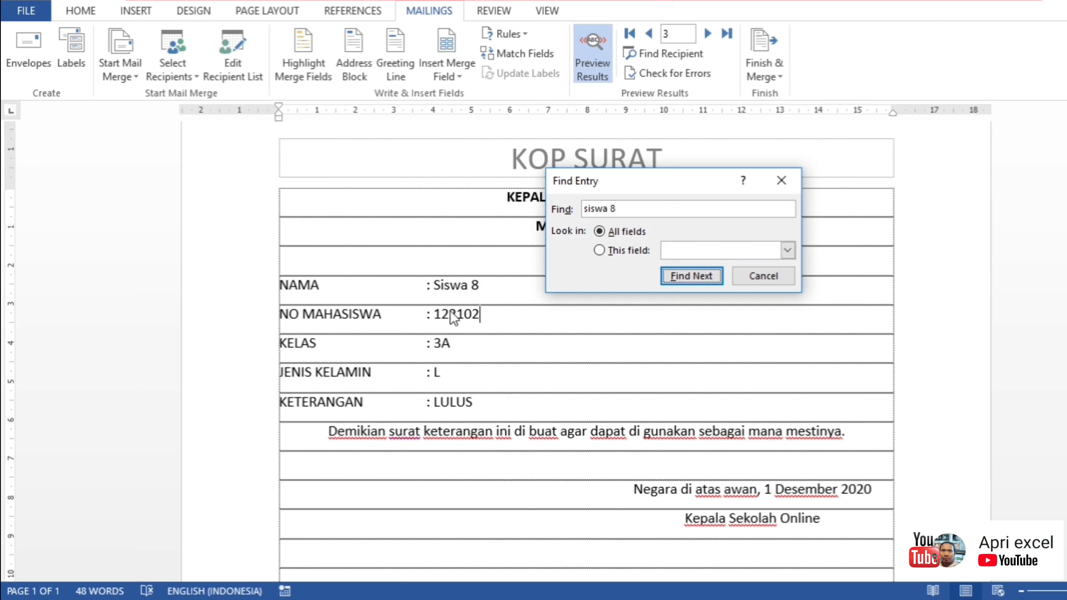
{"action": "left_click", "coordinate": [782, 181]}
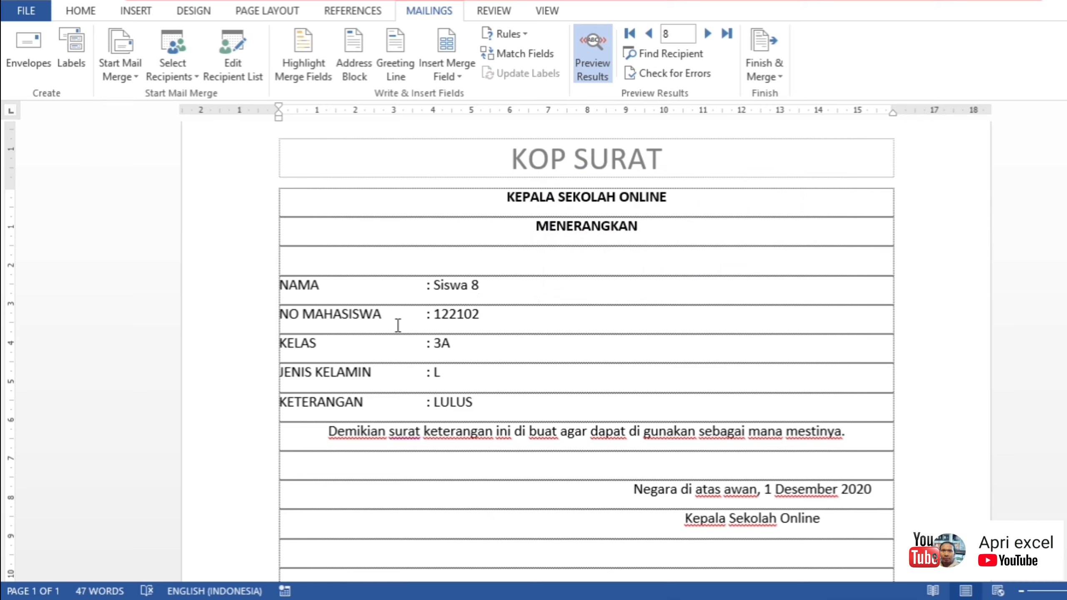
{"action": "left_click", "coordinate": [494, 290]}
Examine the mail merge recipient list and its data base.xlsx data source, leaving the list as it is
{"action": "left_click", "coordinate": [232, 41]}
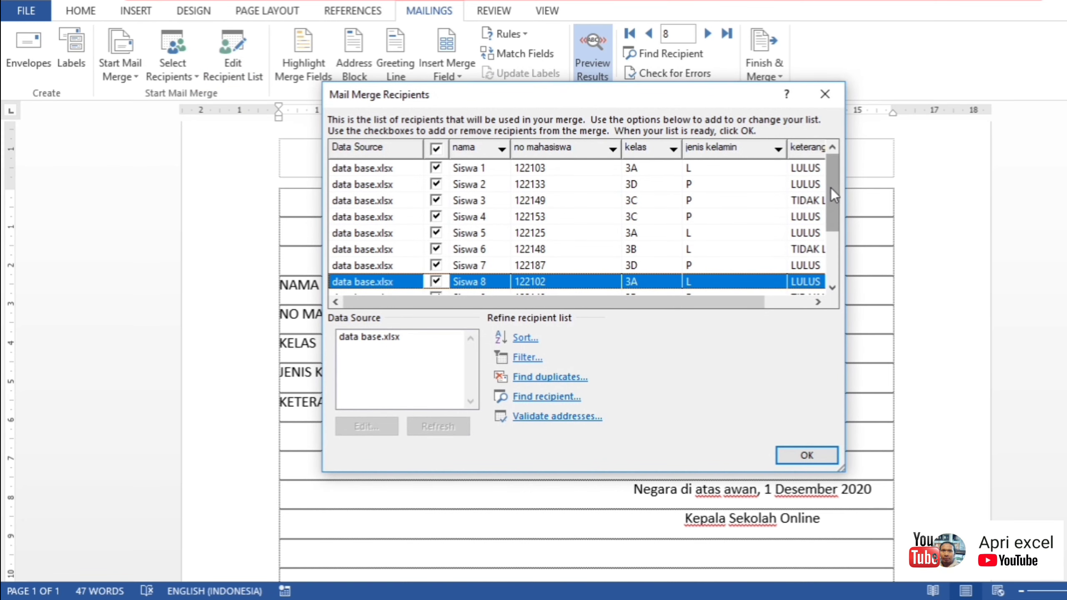
{"action": "scroll", "coordinate": [831, 188], "scroll_direction": "down", "scroll_amount": 1}
{"action": "left_click", "coordinate": [365, 339]}
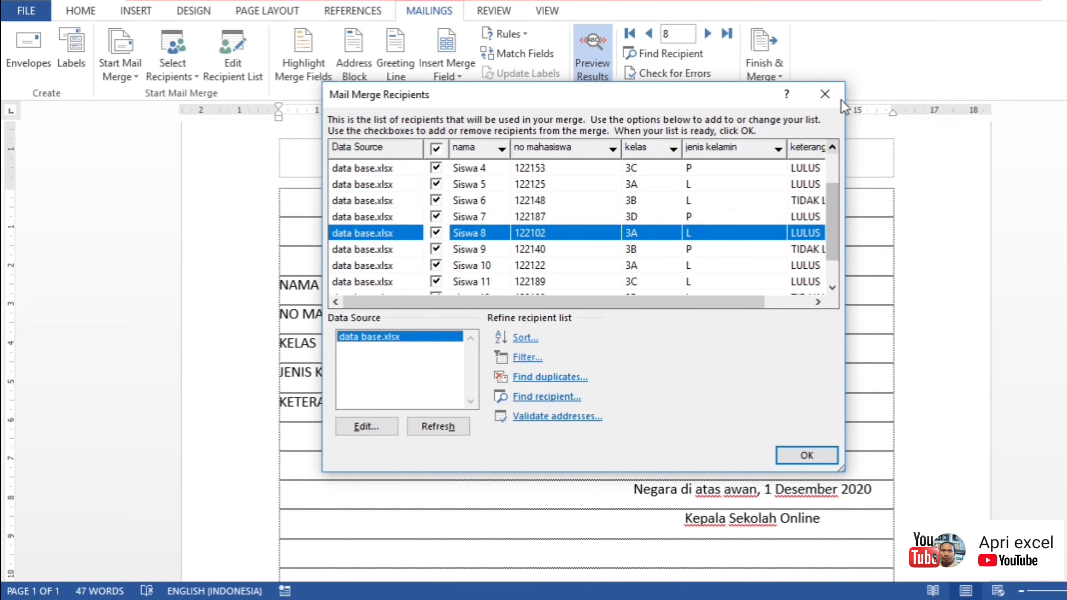
{"action": "left_click", "coordinate": [825, 94]}
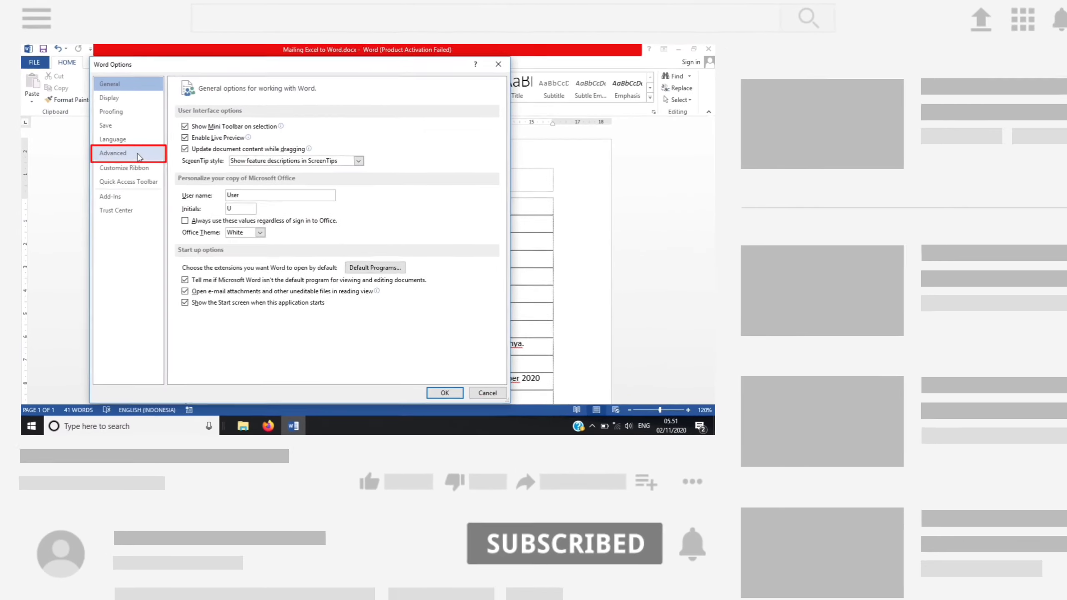
{"action": "left_click", "coordinate": [139, 156]}
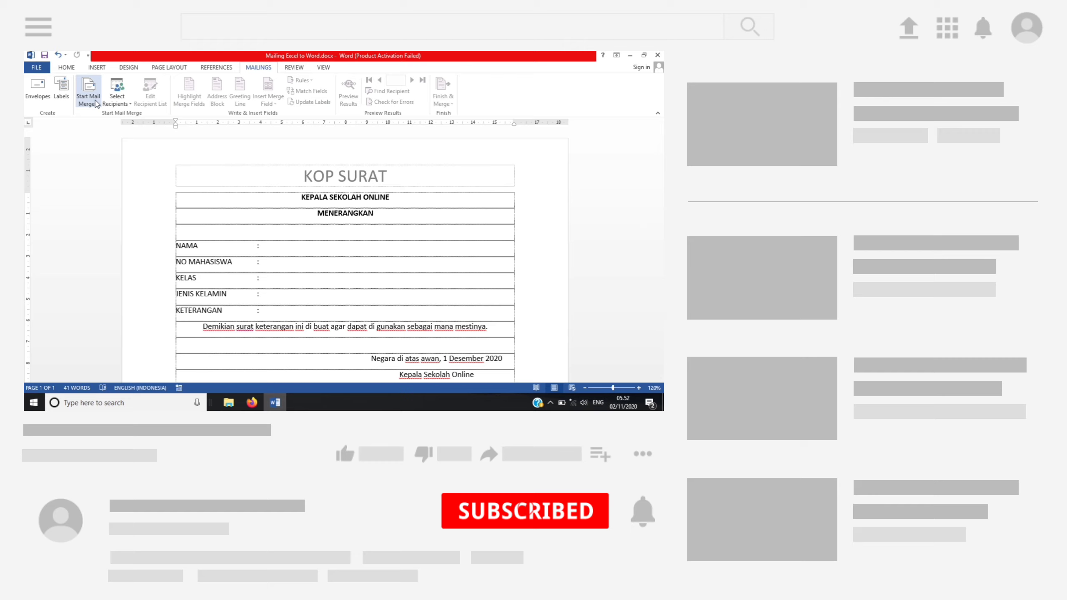
{"action": "left_click", "coordinate": [96, 103]}
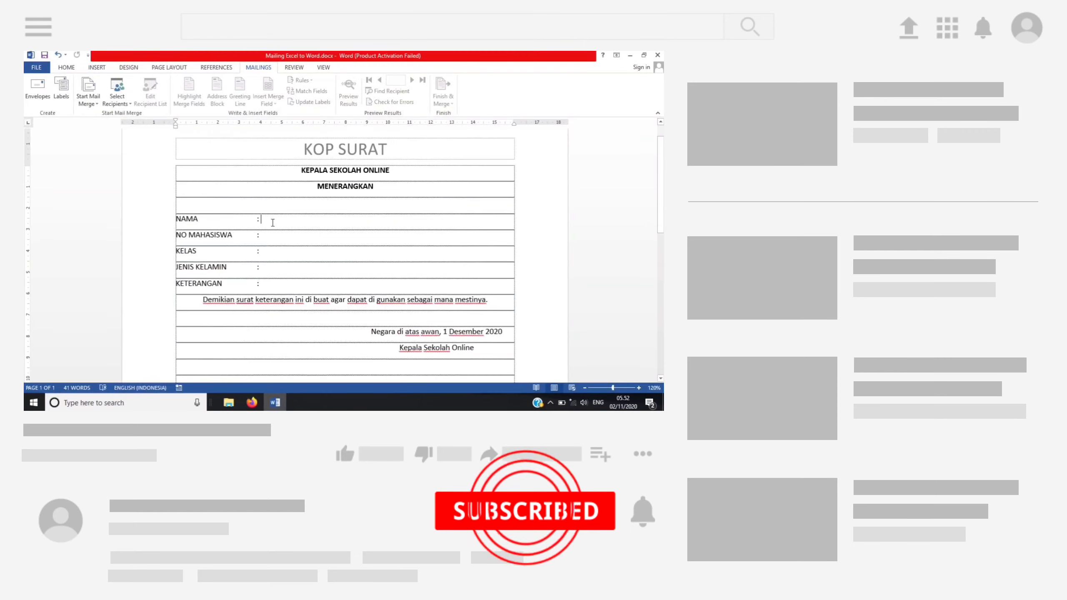
{"action": "left_click_drag", "start_coordinate": [177, 215], "coordinate": [260, 290]}
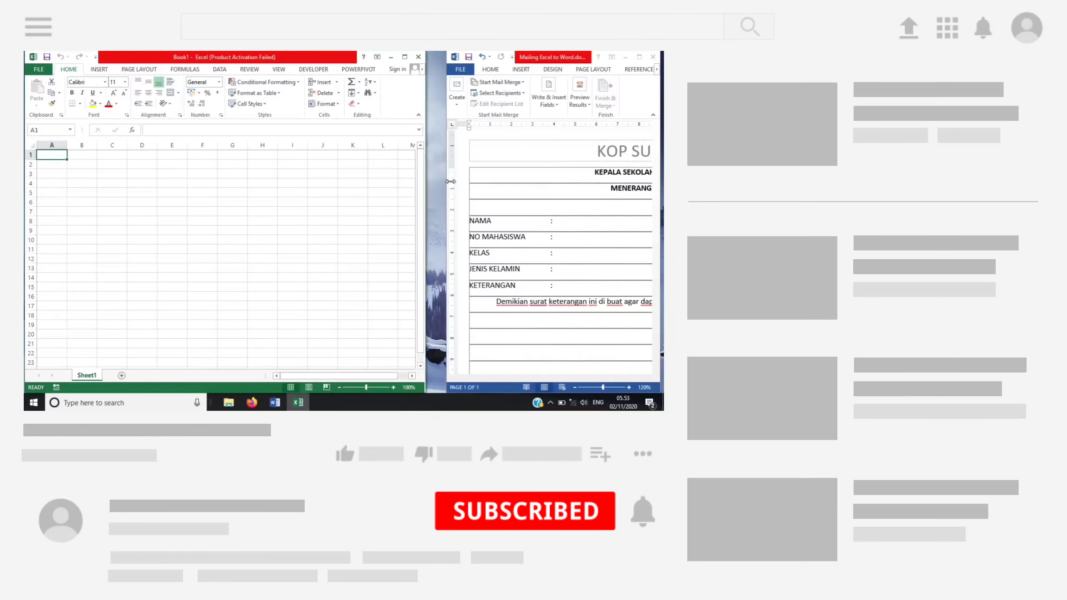
{"action": "type", "text": "nama\tno mahasiswa\tkelas\tjenis kelamin\tketerangan"}
{"action": "key", "text": "Return"}
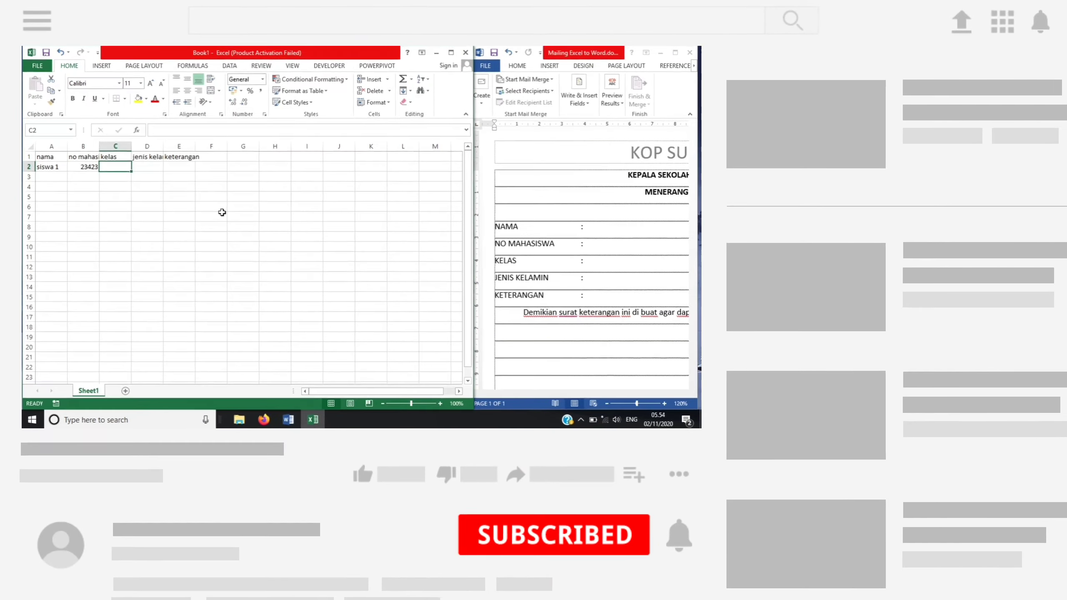
{"action": "left_click", "coordinate": [181, 41]}
{"action": "left_click", "coordinate": [357, 74]}
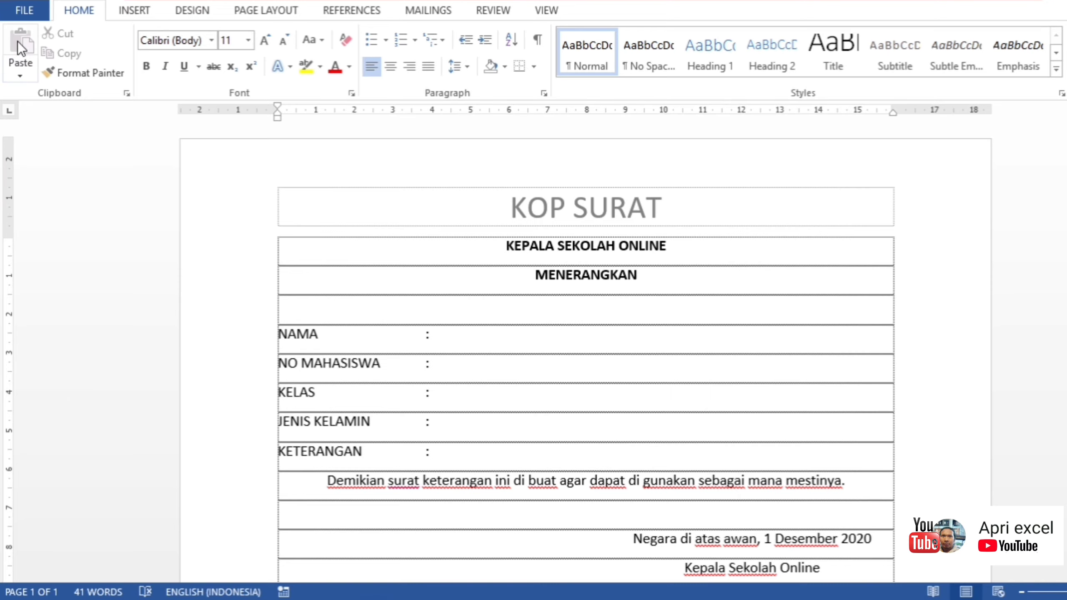
Enable "Confirm file format conversion on open" in Word's advanced general options and apply the change
{"action": "left_click", "coordinate": [16, 16]}
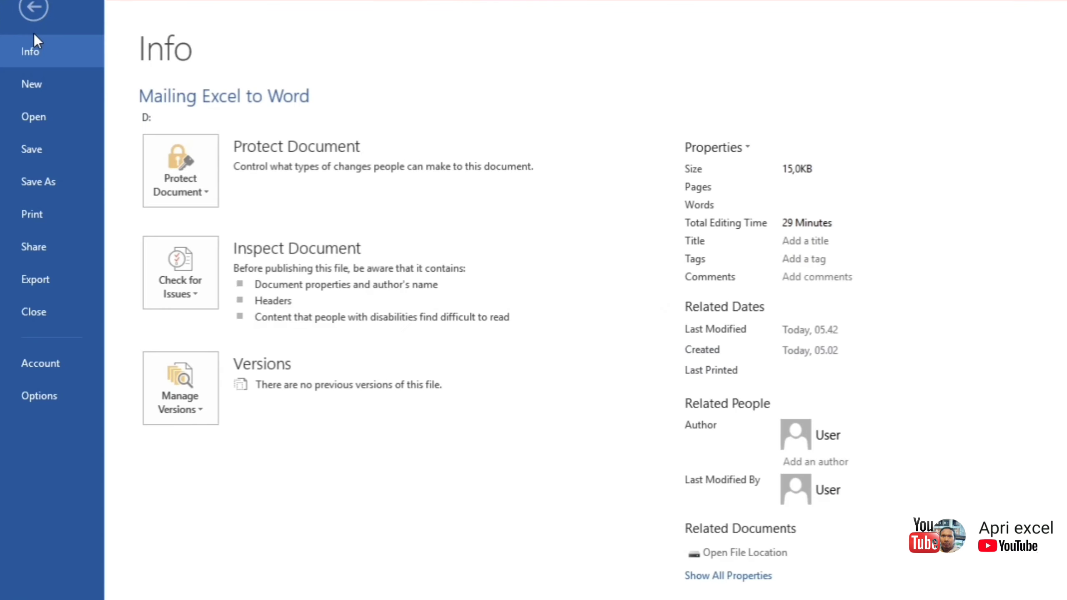
{"action": "left_click", "coordinate": [47, 392]}
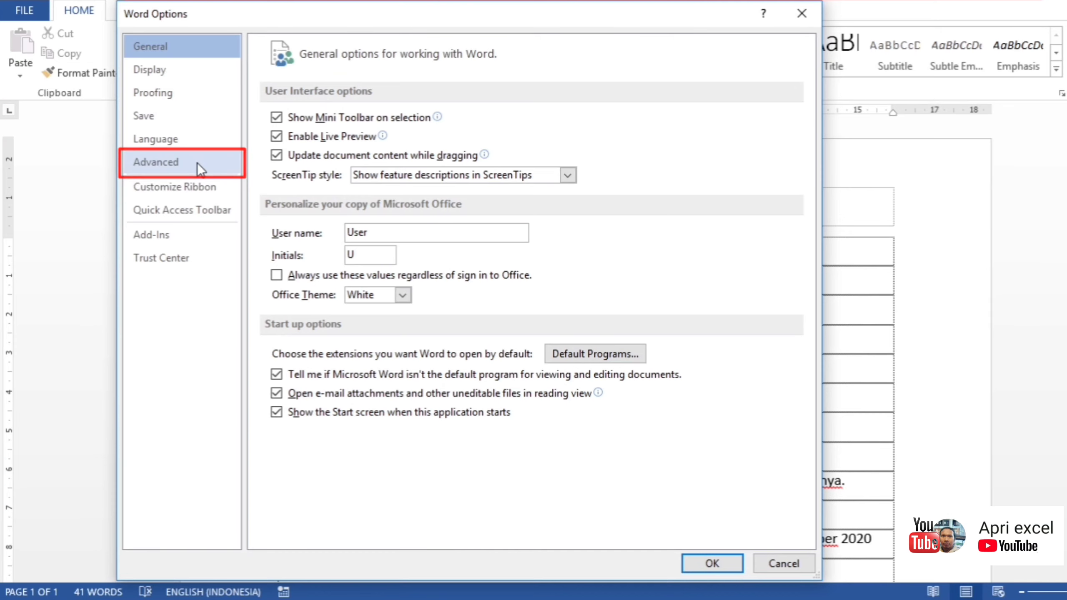
{"action": "left_click", "coordinate": [197, 163]}
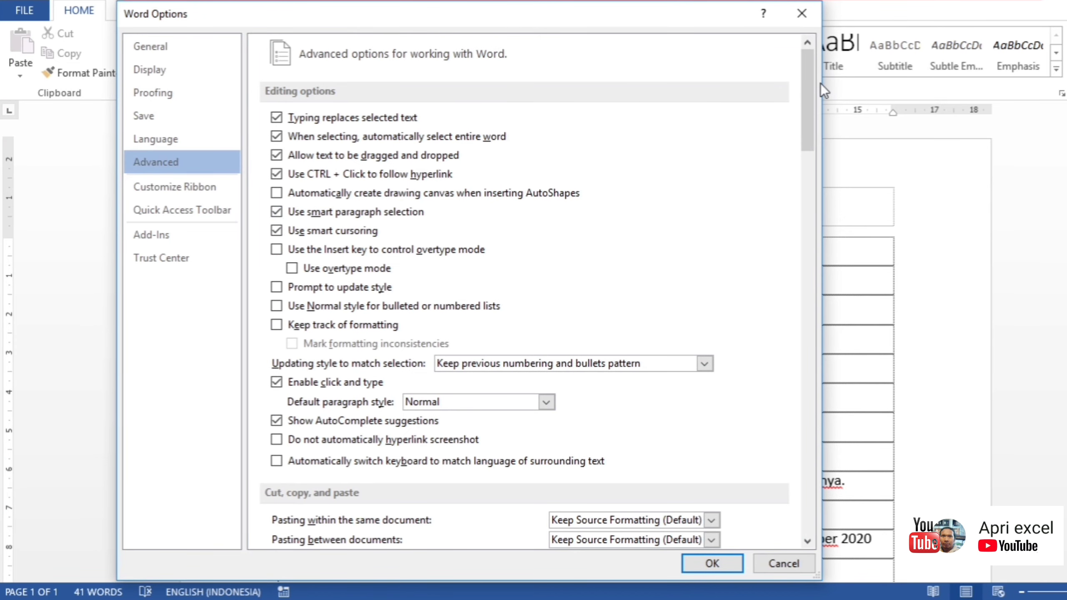
{"action": "left_click_drag", "start_coordinate": [807, 83], "coordinate": [839, 522]}
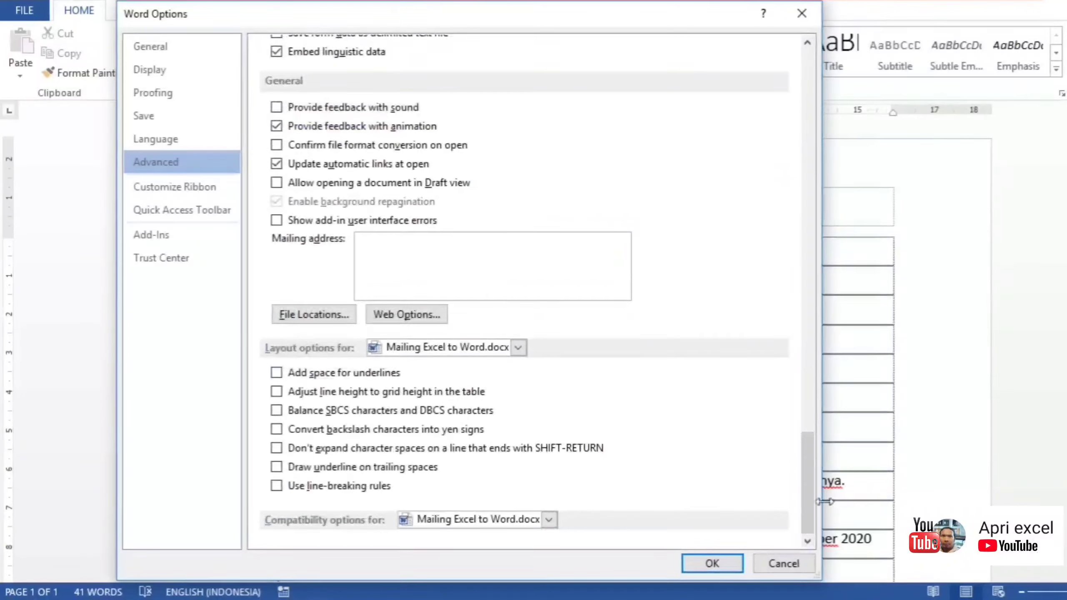
{"action": "left_click", "coordinate": [308, 144]}
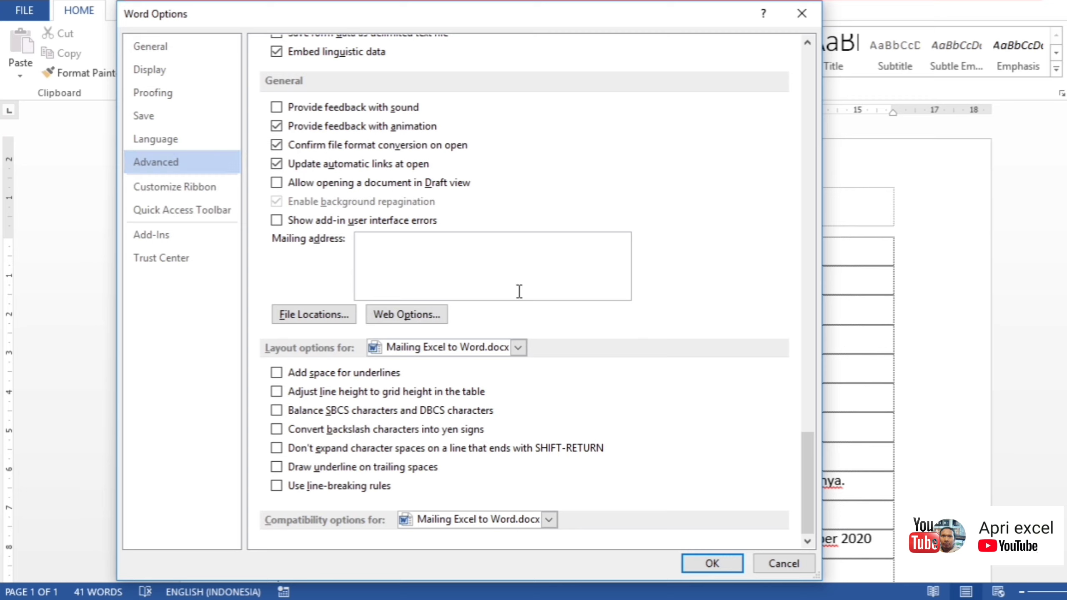
{"action": "left_click", "coordinate": [713, 563]}
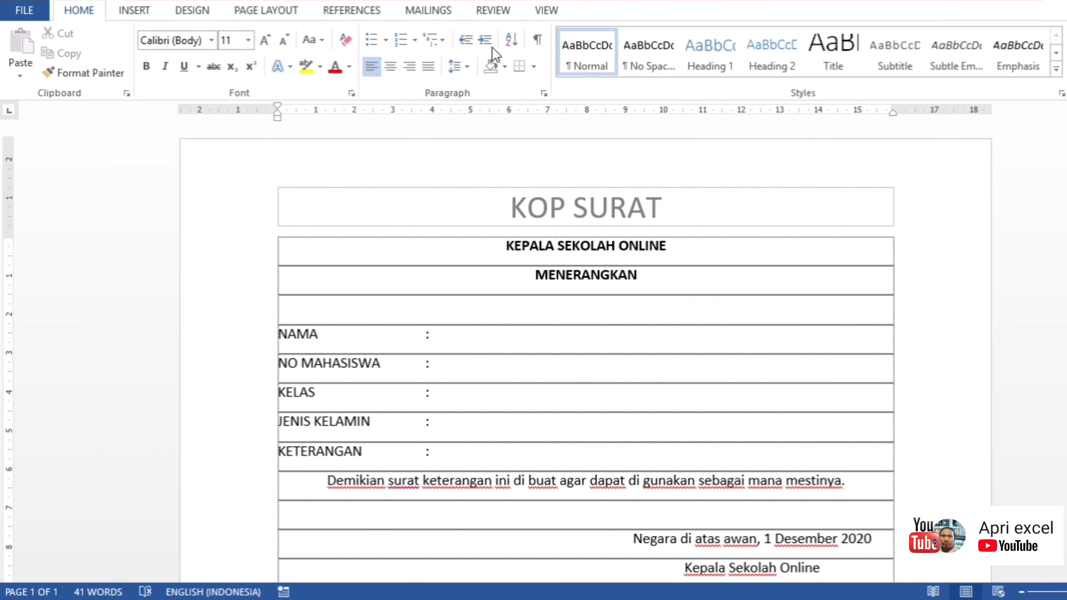
Set the mail merge document type to Normal Word Document and select the letter's label rows from NAMA to KETERANGAN
{"action": "left_click", "coordinate": [437, 15]}
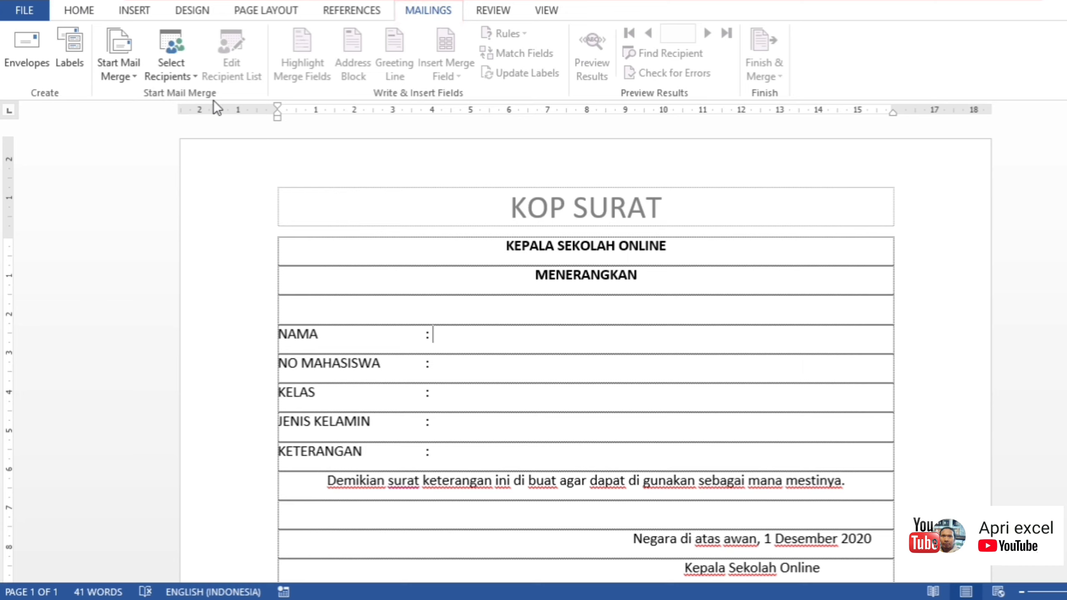
{"action": "left_click", "coordinate": [132, 70]}
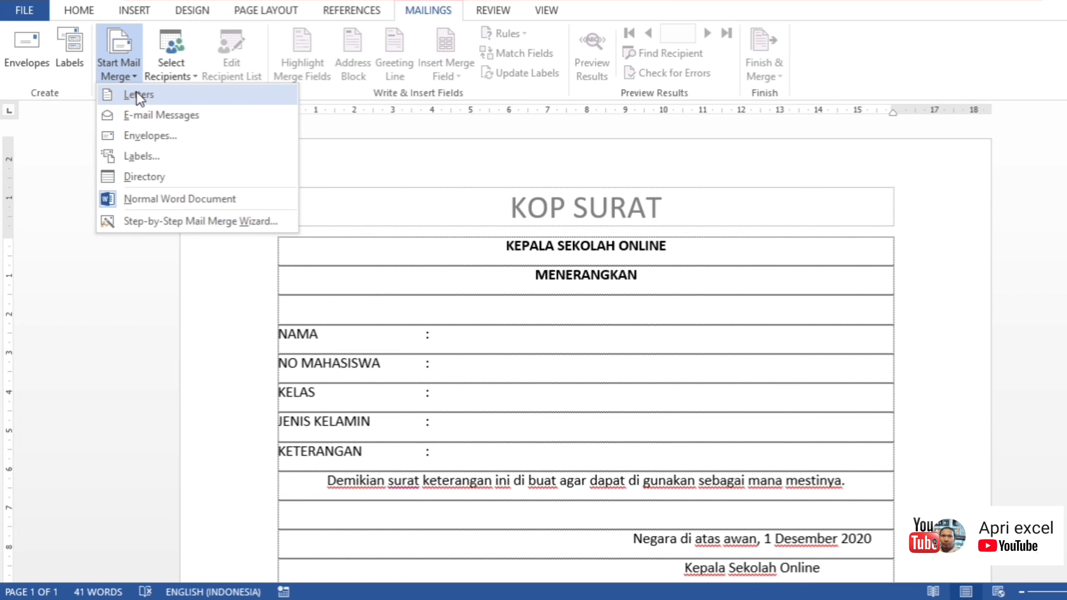
{"action": "left_click", "coordinate": [185, 205]}
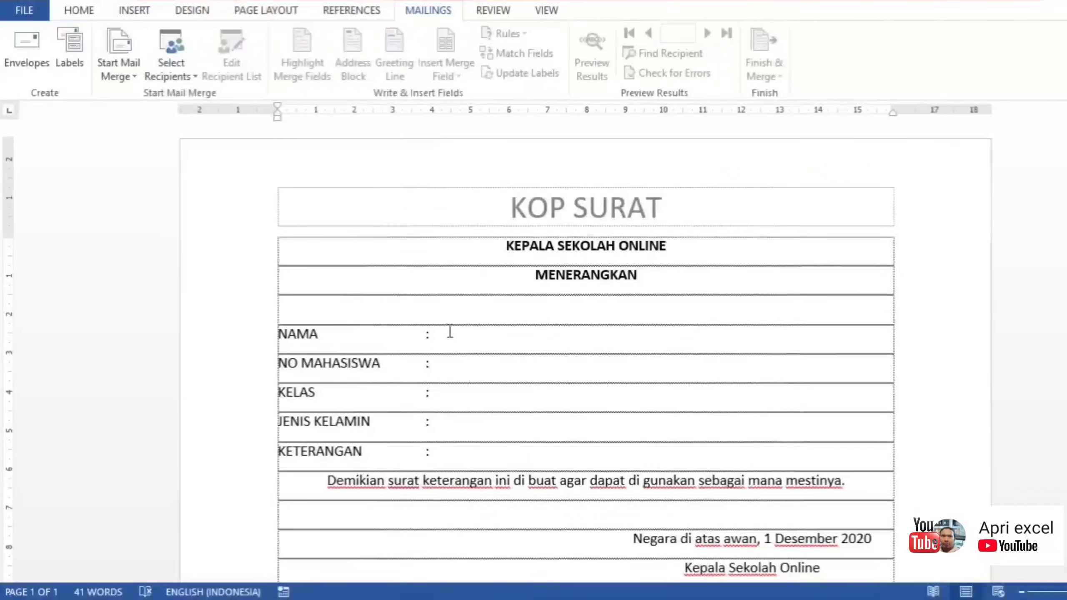
{"action": "scroll", "coordinate": [450, 311], "scroll_direction": "down", "scroll_amount": 1}
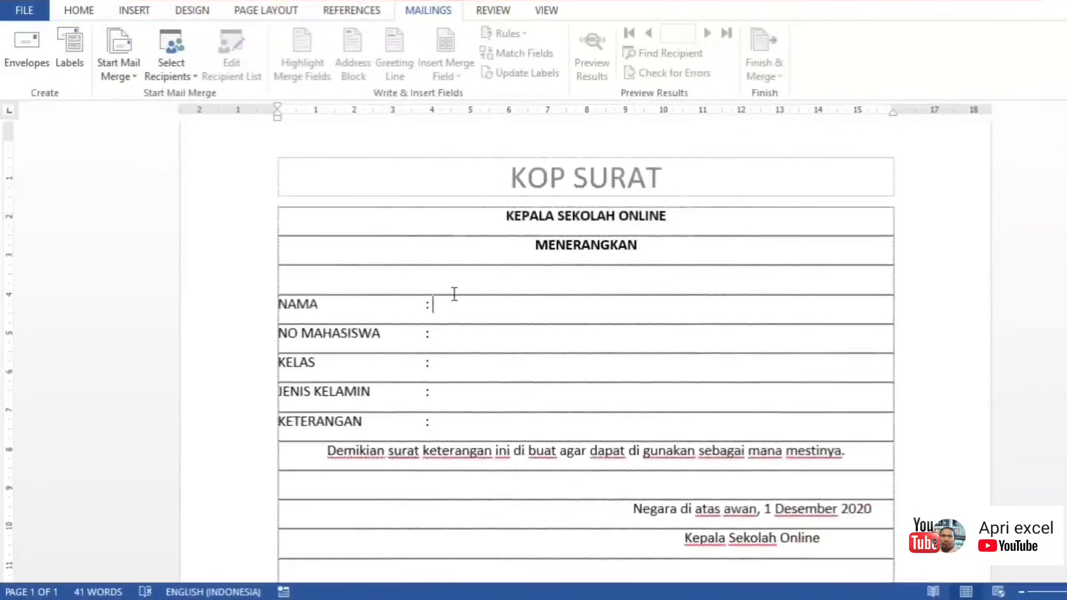
{"action": "scroll", "coordinate": [454, 295], "scroll_direction": "up", "scroll_amount": 2}
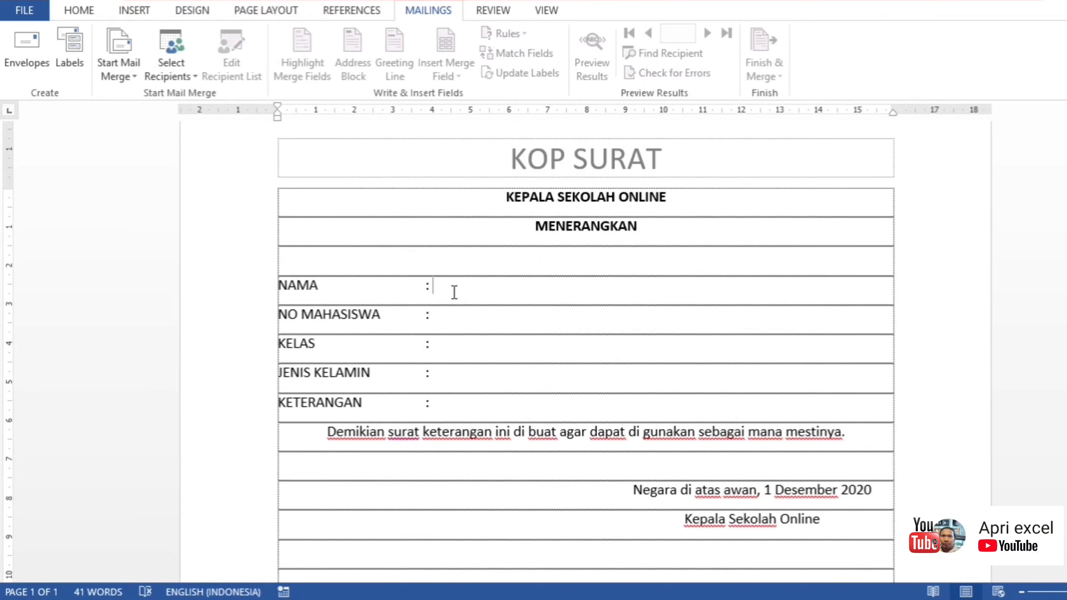
{"action": "left_click_drag", "start_coordinate": [277, 287], "coordinate": [452, 410]}
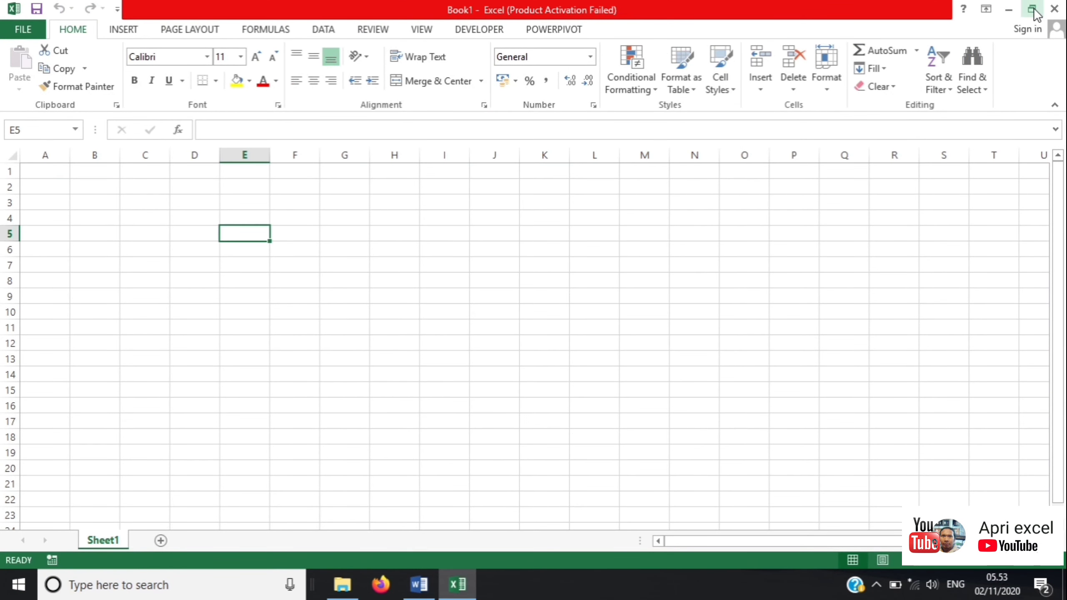
Arrange the blank Excel workbook and the Word letter side by side as resized windows, with cell A1 of Sheet1 selected
{"action": "left_click", "coordinate": [1032, 9]}
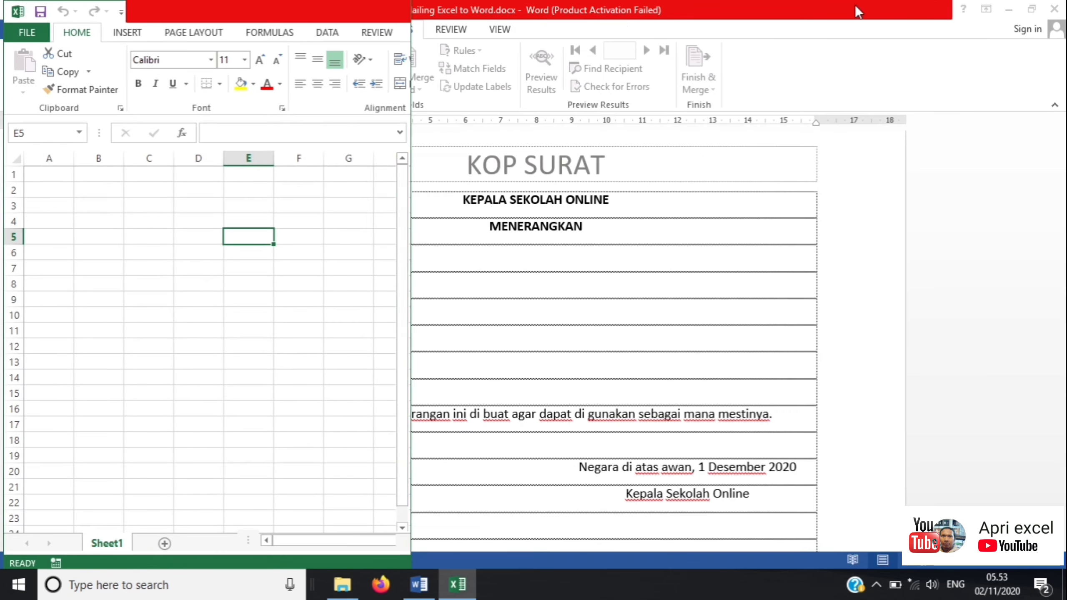
{"action": "double_click", "coordinate": [625, 8]}
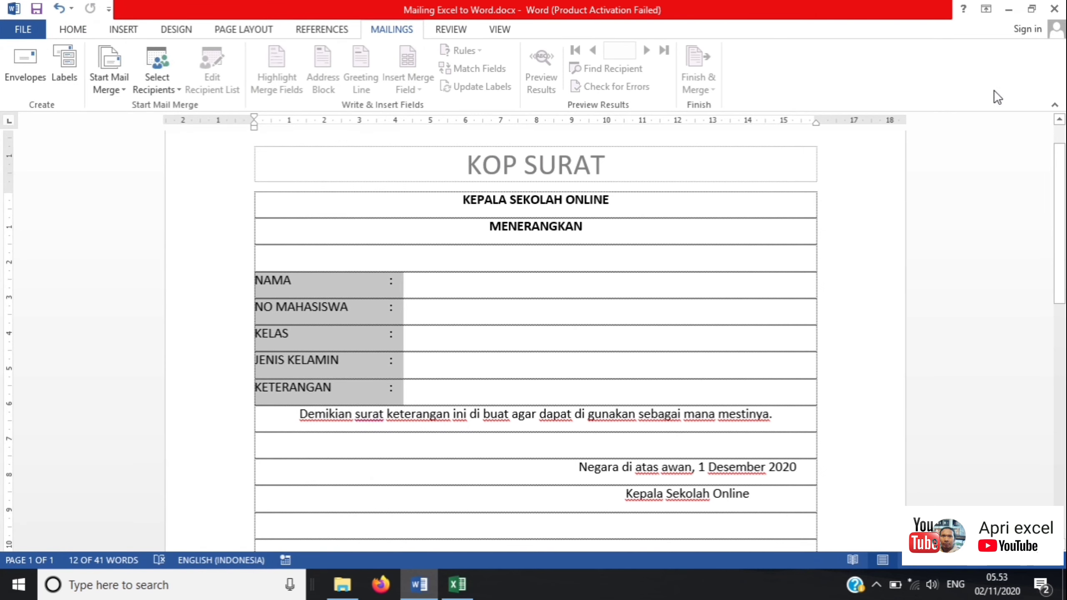
{"action": "left_click", "coordinate": [1027, 12]}
{"action": "left_click_drag", "start_coordinate": [681, 411], "coordinate": [757, 569]}
{"action": "left_click_drag", "start_coordinate": [425, 298], "coordinate": [704, 297]}
{"action": "left_click_drag", "start_coordinate": [411, 257], "coordinate": [670, 289]}
{"action": "left_click", "coordinate": [45, 201]}
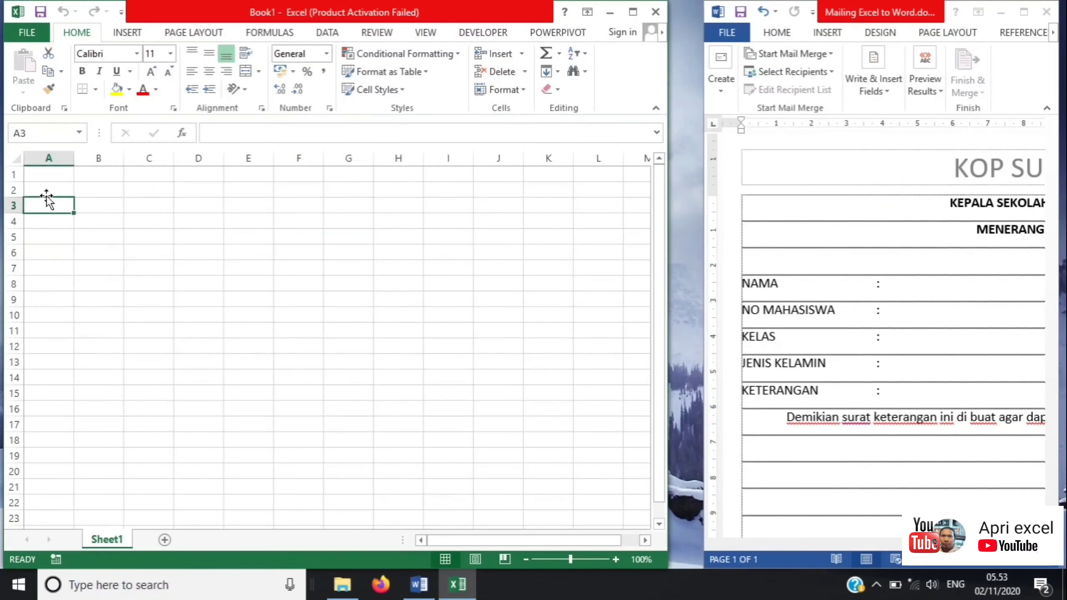
{"action": "left_click", "coordinate": [45, 175]}
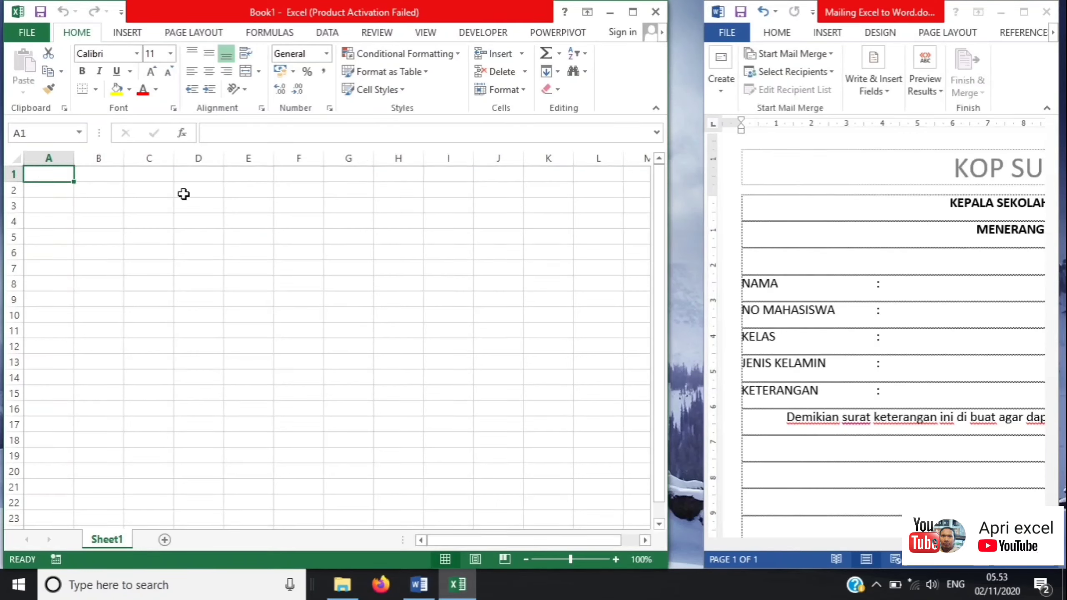
{"action": "left_click_drag", "start_coordinate": [670, 205], "coordinate": [710, 218]}
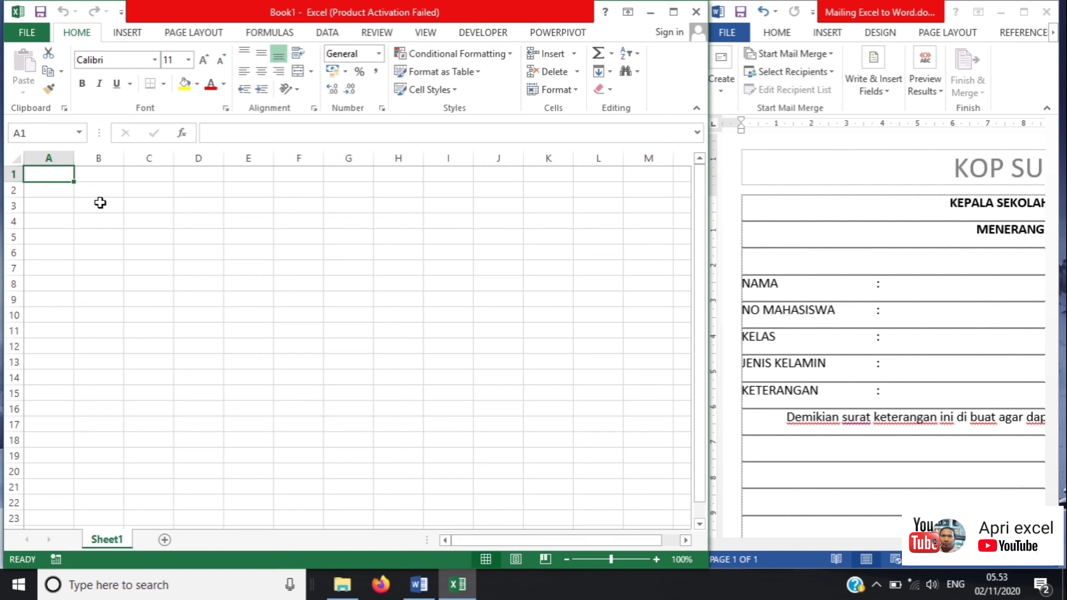
Enter the column headers "nama", "no mahasiswa" and "kelas" in cells A1 to C1
{"action": "type", "text": "nama"}
{"action": "key", "text": "Tab"}
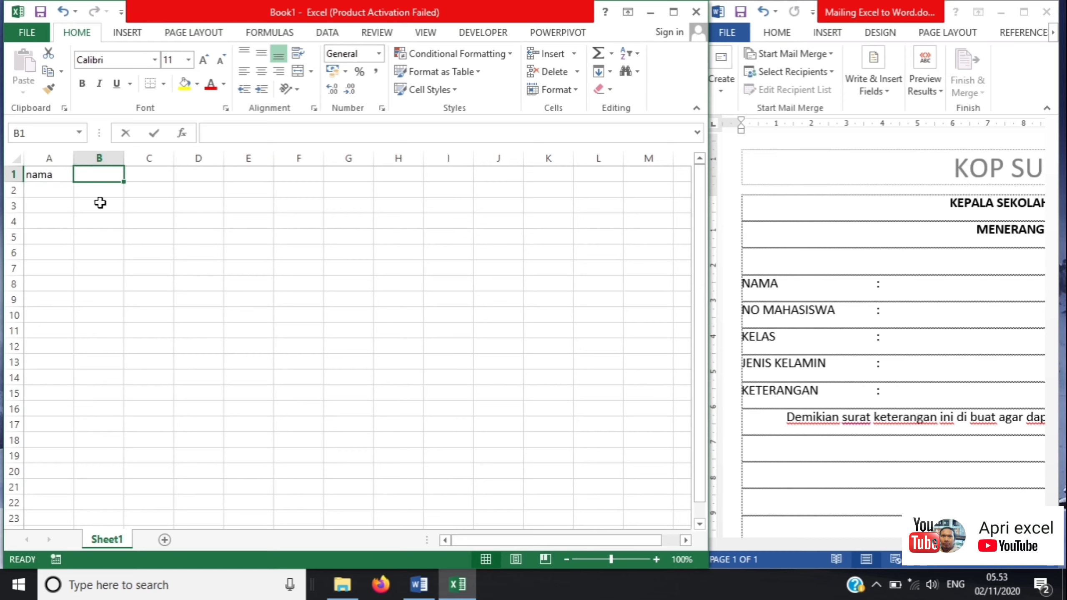
{"action": "type", "text": "no mahasiswa"}
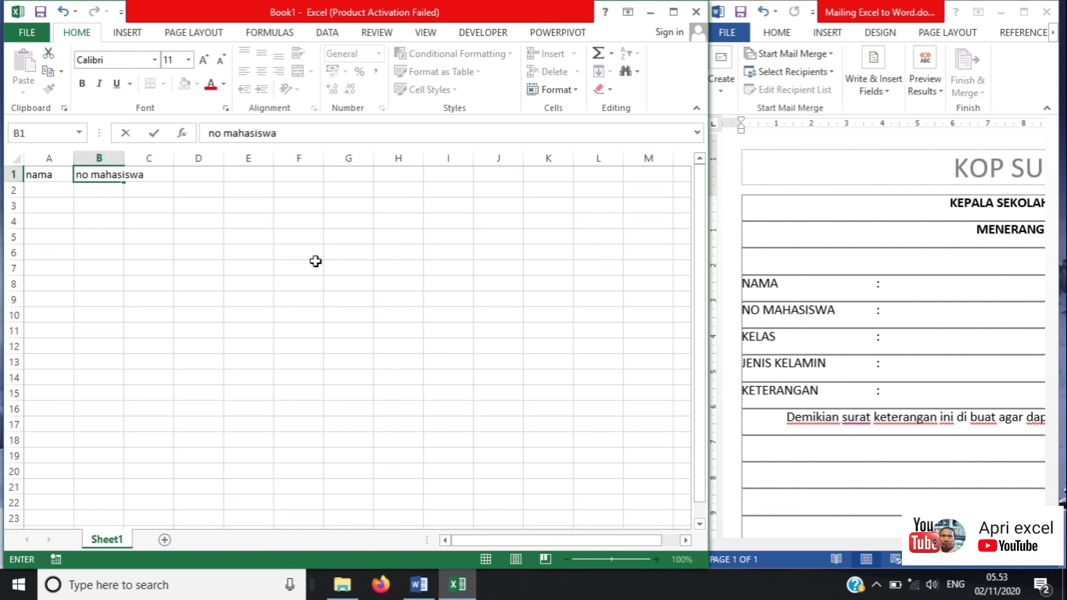
{"action": "key", "text": "Tab"}
{"action": "type", "text": "kelas"}
{"action": "key", "text": "Tab"}
Complete the header row with "jenis kelamin" in D1 and "keterangan" in E1
{"action": "type", "text": "jenis kelami"}
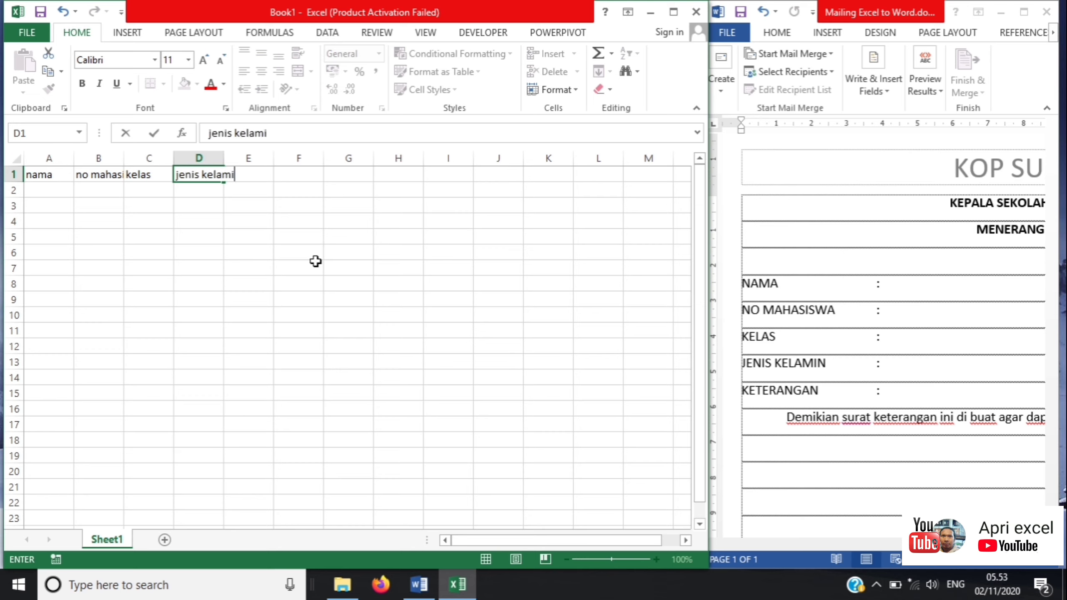
{"action": "type", "text": "n"}
{"action": "key", "text": "Tab"}
{"action": "type", "text": "keterang"}
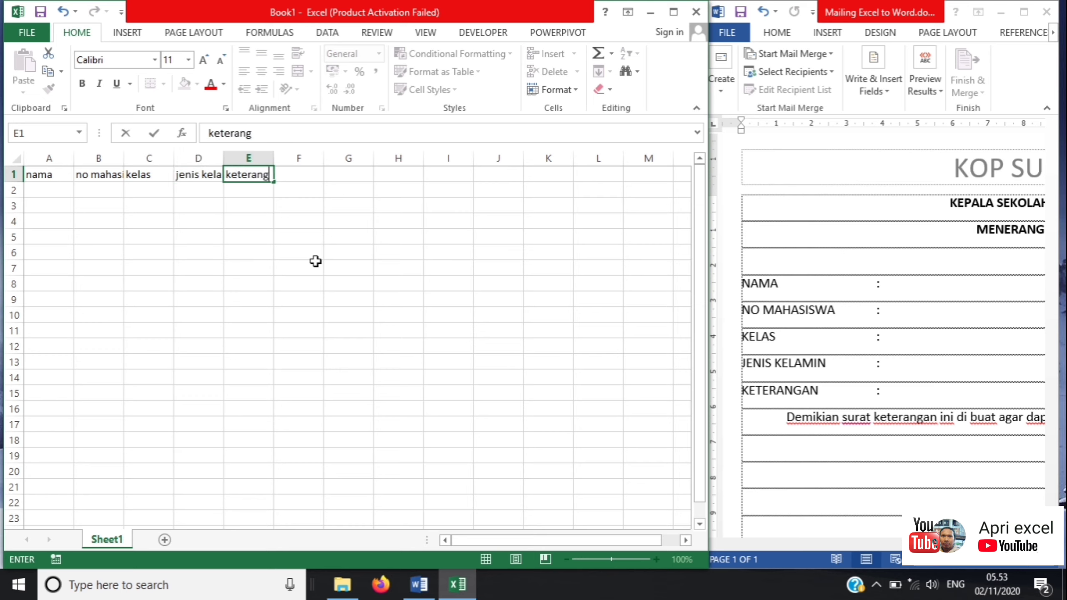
{"action": "type", "text": "a"}
{"action": "key", "text": "BackSpace"}
{"action": "key", "text": "BackSpace"}
{"action": "type", "text": "gan"}
{"action": "key", "text": "Return"}
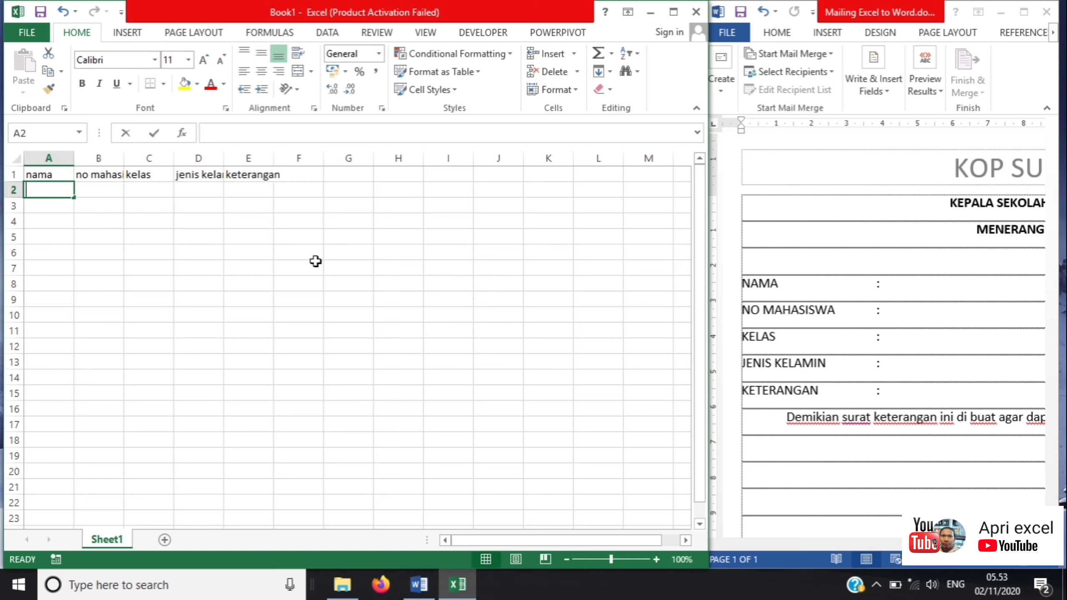
Enter "siswa 1" in cell A2 and a sample student number in B2
{"action": "type", "text": "nama"}
{"action": "key", "text": "BackSpace"}
{"action": "key", "text": "BackSpace"}
{"action": "key", "text": "BackSpace"}
{"action": "key", "text": "BackSpace"}
{"action": "type", "text": "siswa 1"}
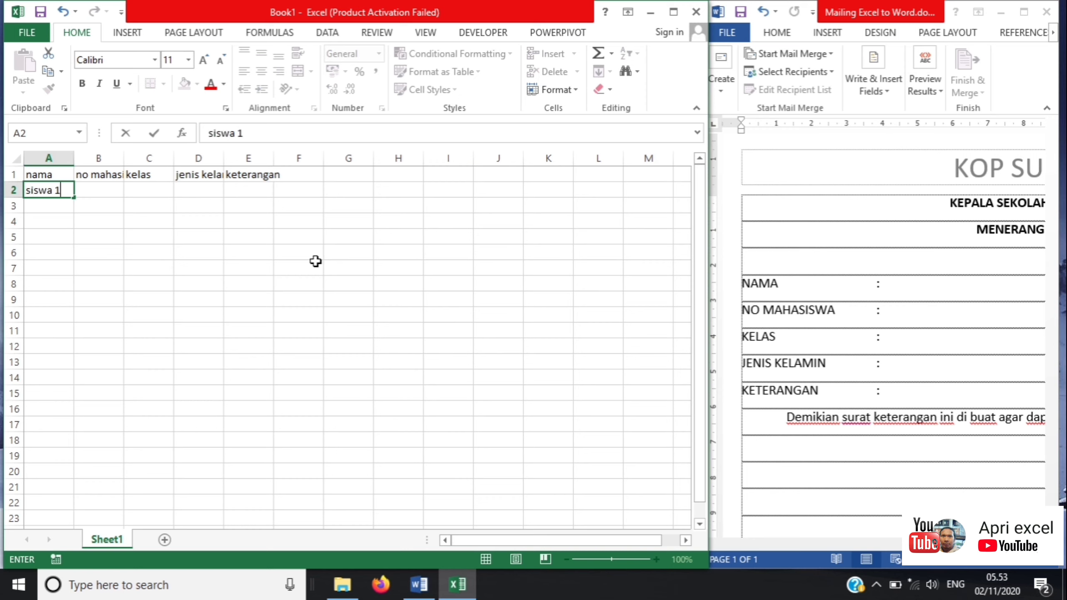
{"action": "key", "text": "Tab"}
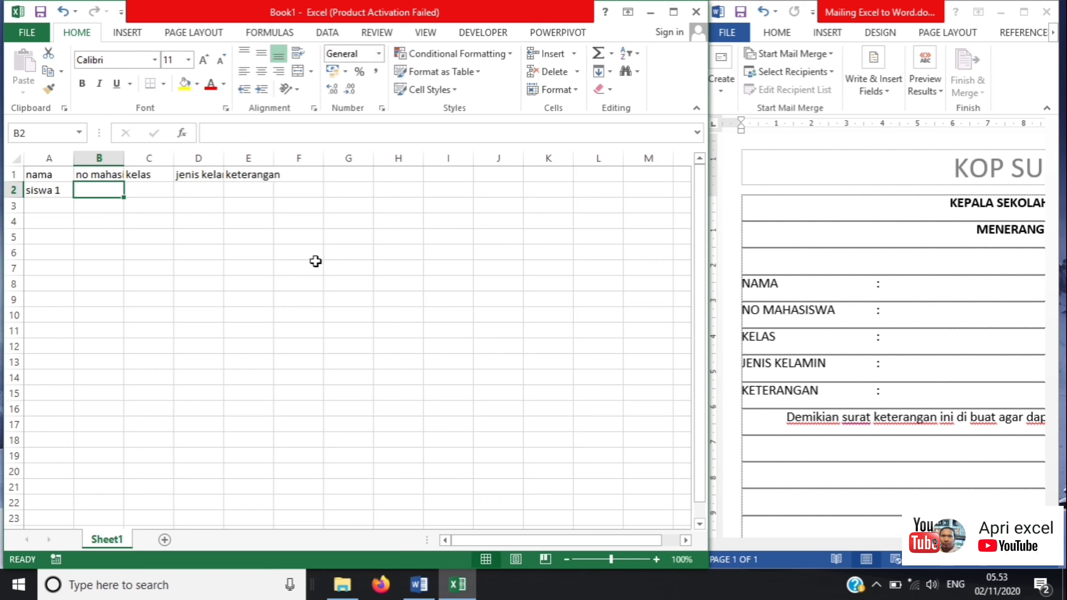
{"action": "type", "text": "23423"}
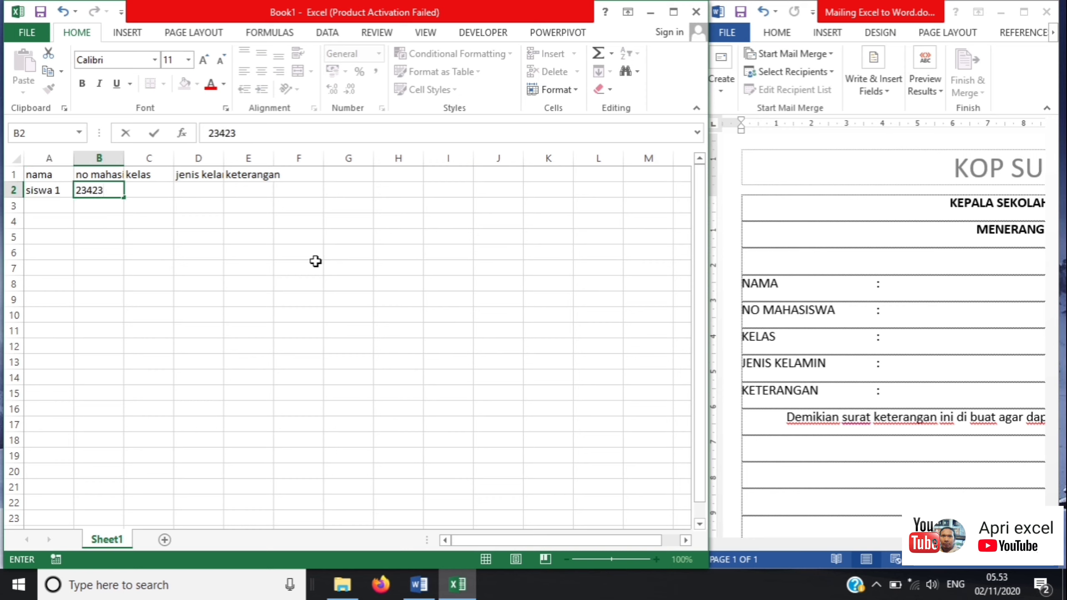
{"action": "key", "text": "Tab"}
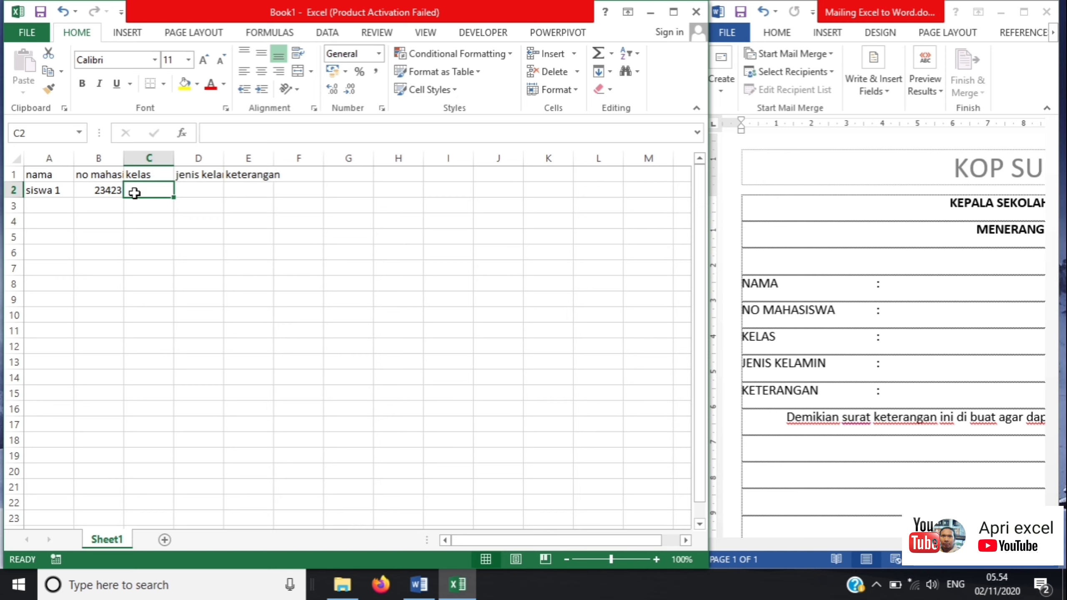
Maximize the workbook and add list data validation to the kelas cell C2, with 3A and 3B among the source options
{"action": "left_click", "coordinate": [328, 35]}
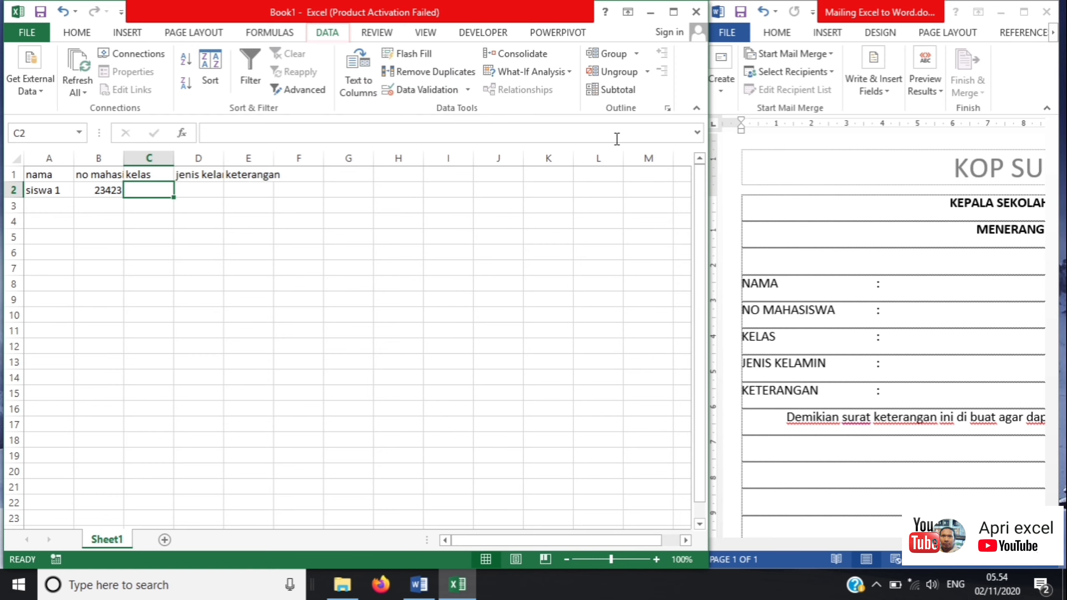
{"action": "left_click", "coordinate": [680, 11]}
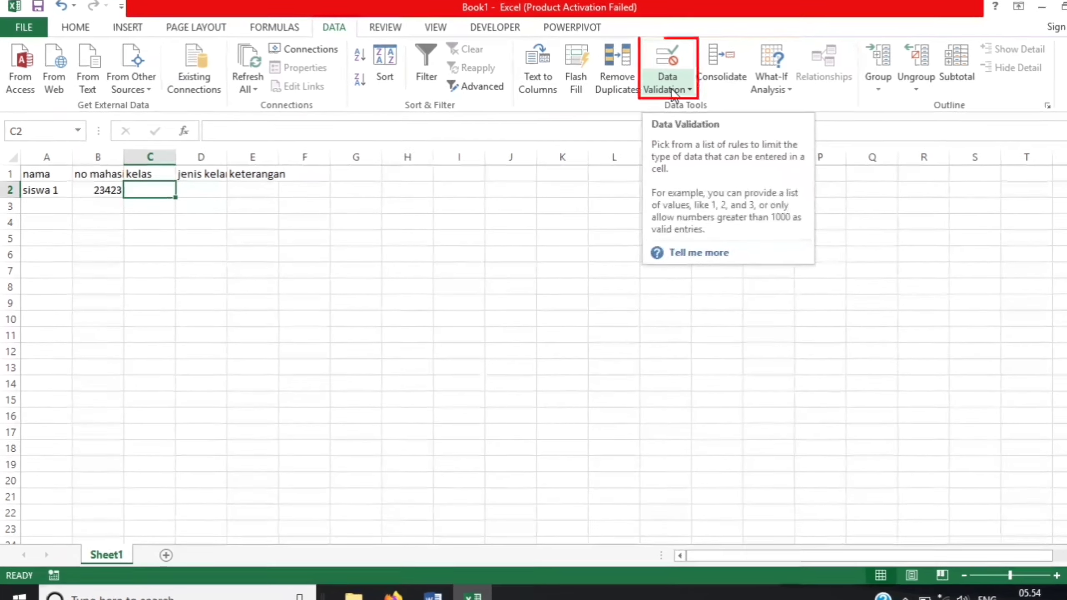
{"action": "left_click", "coordinate": [660, 85]}
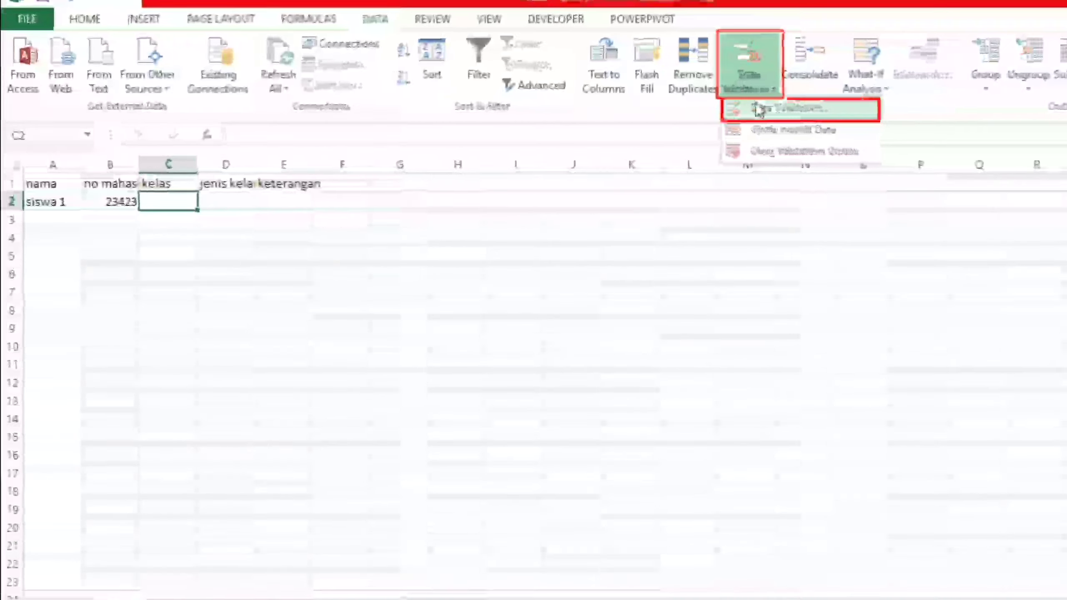
{"action": "left_click", "coordinate": [760, 108]}
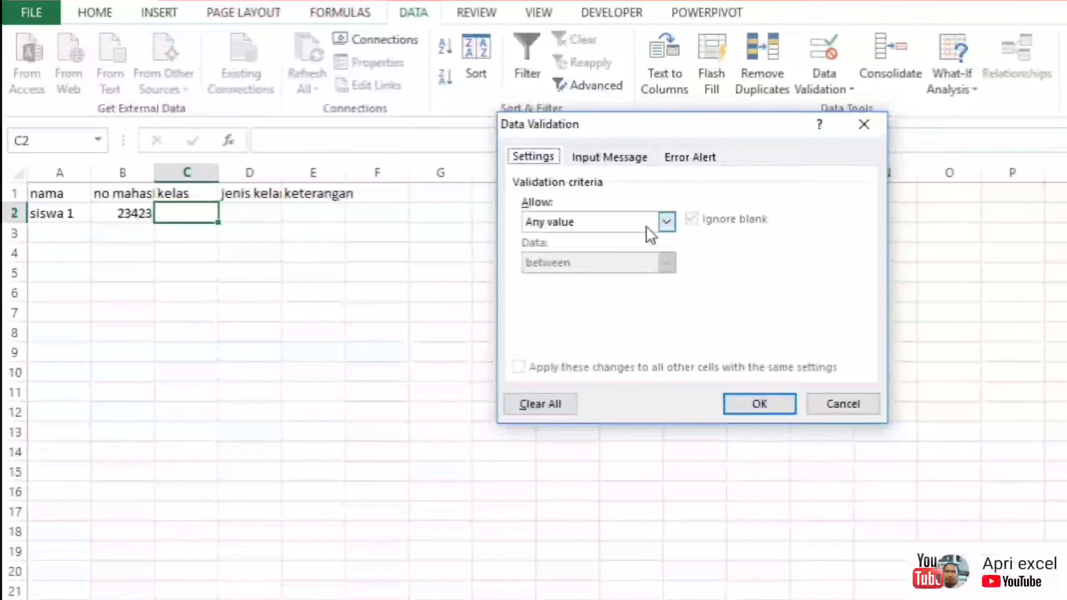
{"action": "left_click", "coordinate": [651, 234]}
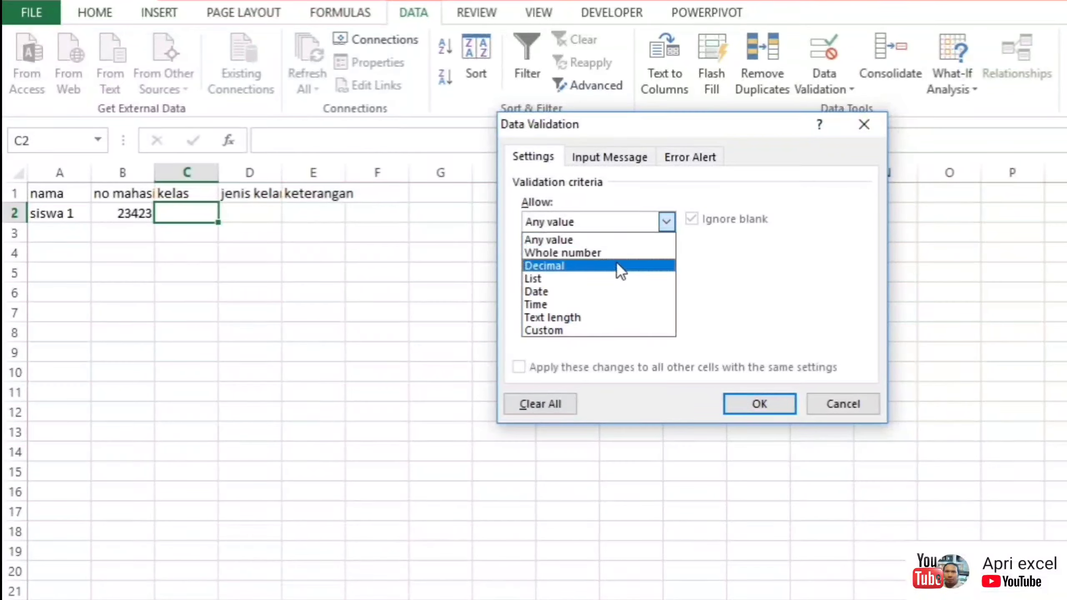
{"action": "left_click", "coordinate": [603, 284]}
{"action": "left_click", "coordinate": [578, 299]}
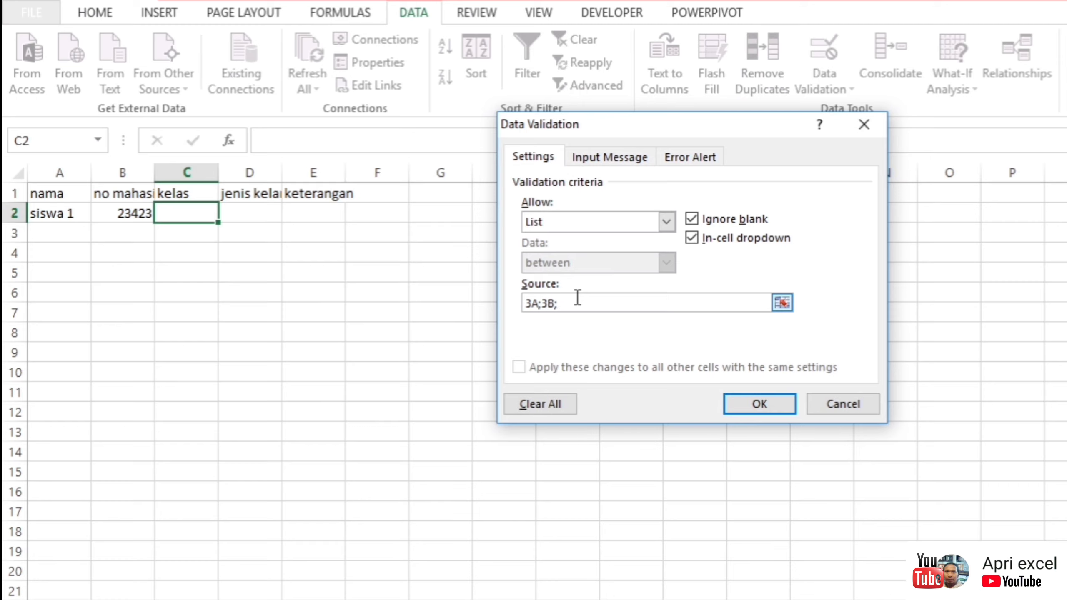
{"action": "left_click", "coordinate": [744, 407]}
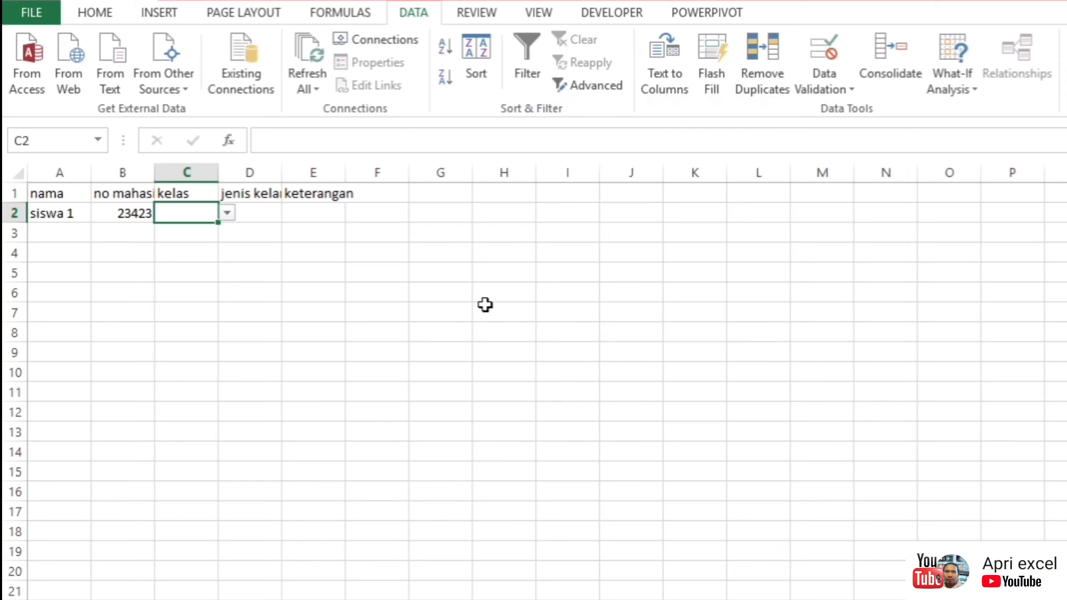
Choose 3B from the class list in C2 and autofit the width of column D
{"action": "left_click", "coordinate": [278, 209]}
{"action": "left_click", "coordinate": [213, 214]}
{"action": "left_click", "coordinate": [227, 213]}
{"action": "left_click", "coordinate": [212, 243]}
{"action": "double_click", "coordinate": [281, 172]}
Set the data validation of the jenis kelamin cell D2 to List, ready for its source entries
{"action": "left_click", "coordinate": [277, 213]}
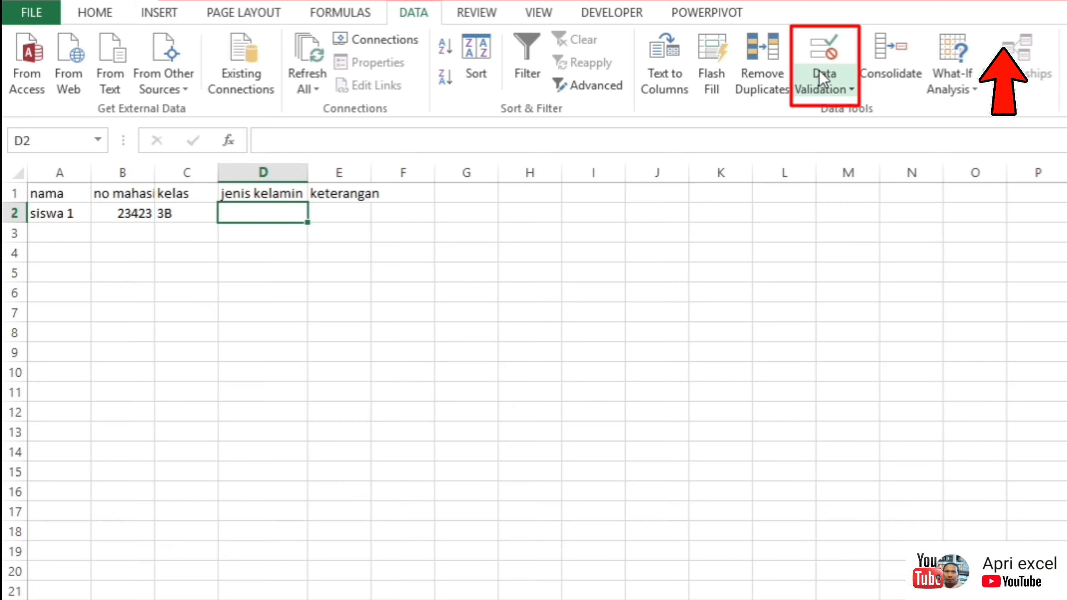
{"action": "left_click", "coordinate": [835, 43]}
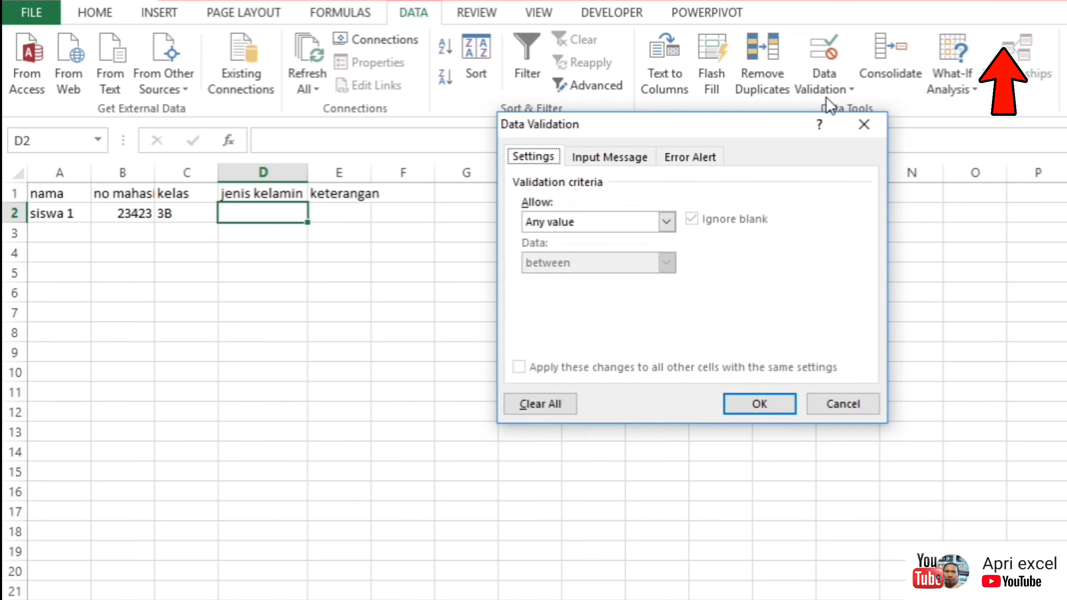
{"action": "left_click", "coordinate": [667, 221]}
{"action": "left_click", "coordinate": [604, 281]}
{"action": "left_click", "coordinate": [604, 302]}
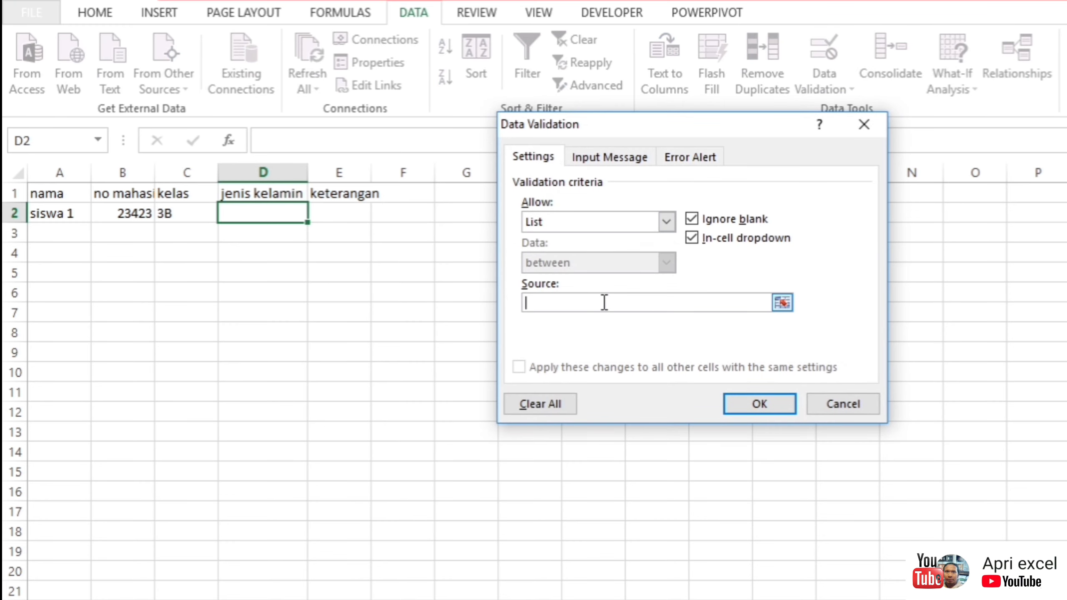
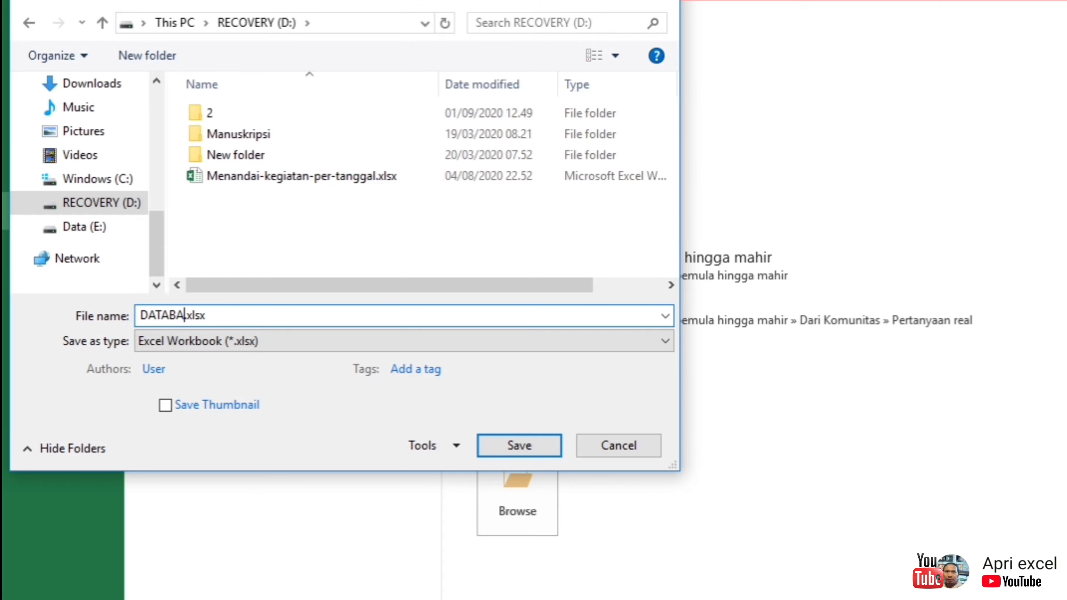
Save the workbook as DATABASE.xlsx on drive D: and close it, returning to the Word letter in a maximized window
{"action": "left_click", "coordinate": [512, 445]}
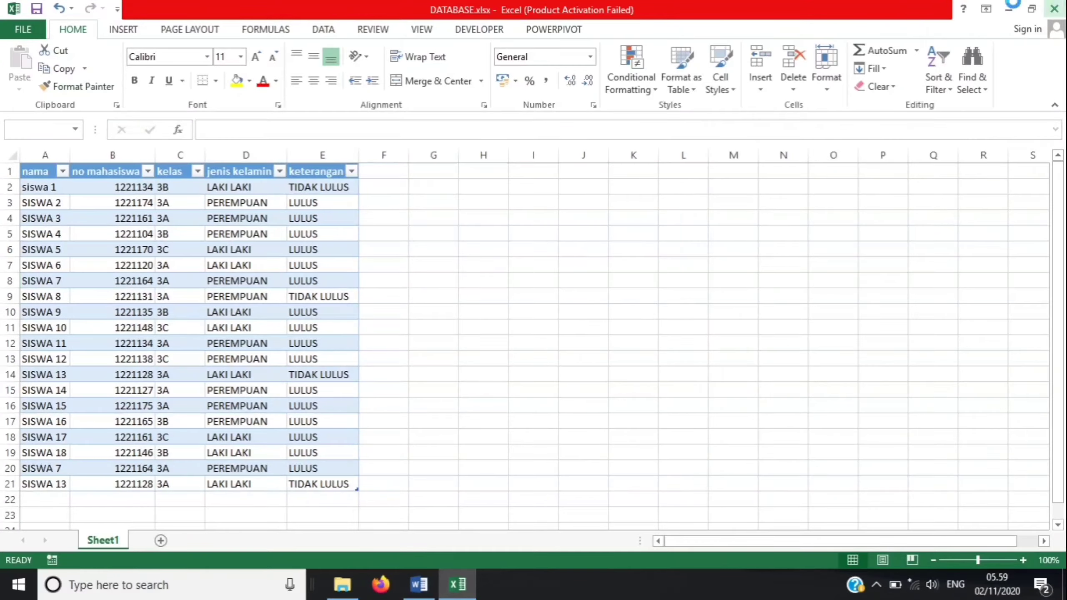
{"action": "left_click", "coordinate": [1054, 8]}
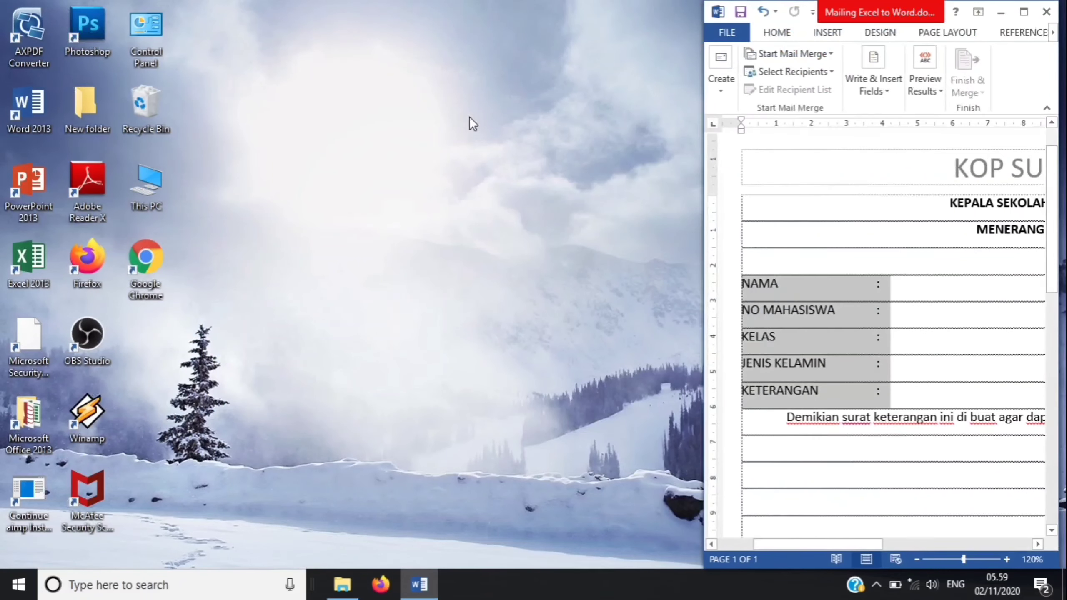
{"action": "left_click", "coordinate": [1026, 13]}
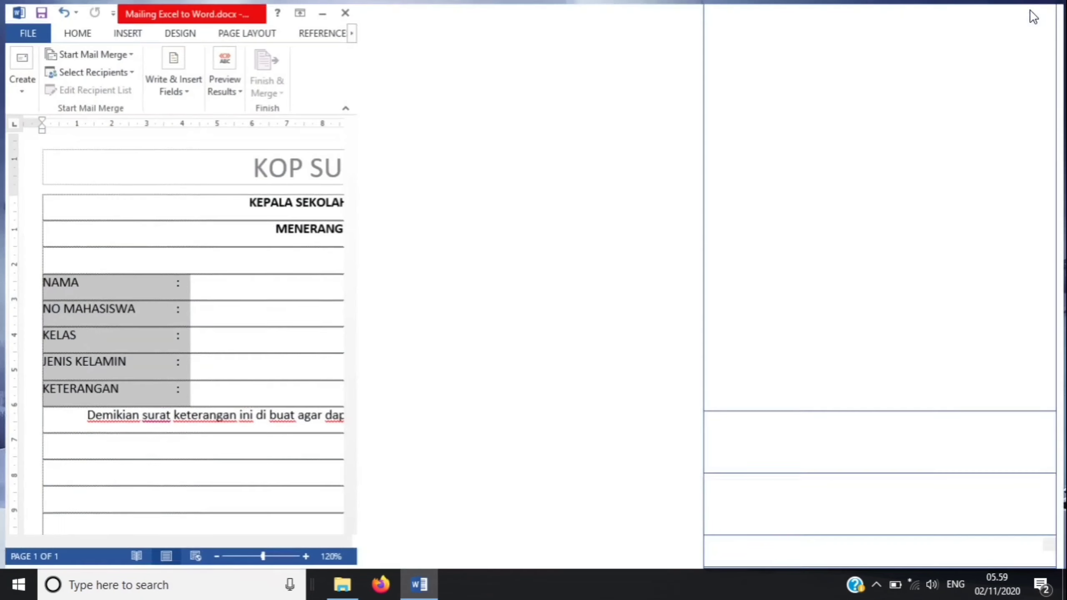
Connect the letter to the existing recipient list DATABASE.xlsx, using table Sheet1$ with the first row as column headers
{"action": "left_click", "coordinate": [488, 308]}
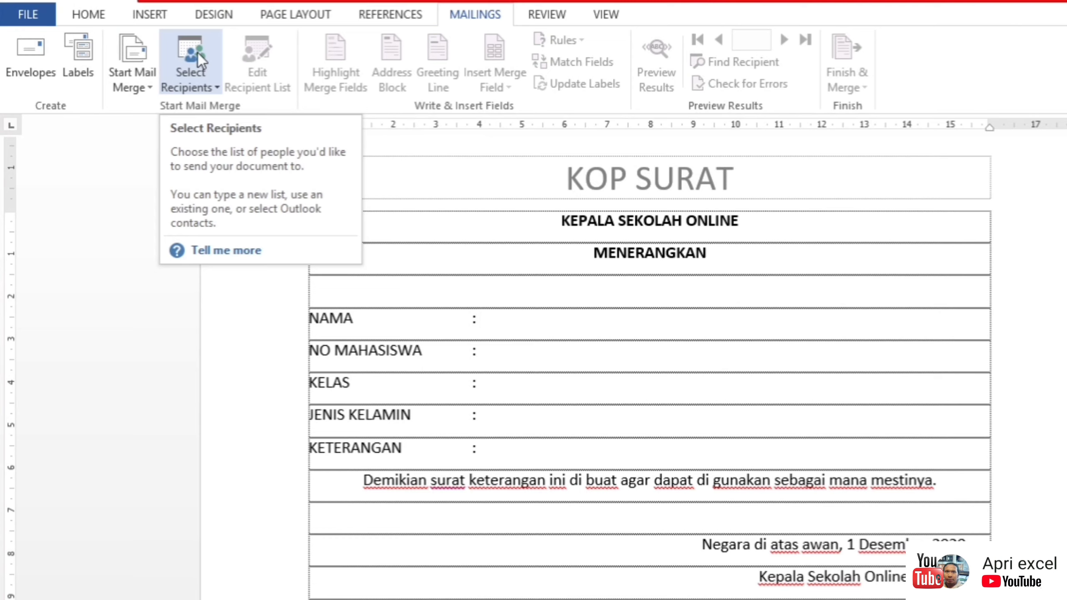
{"action": "left_click", "coordinate": [198, 53]}
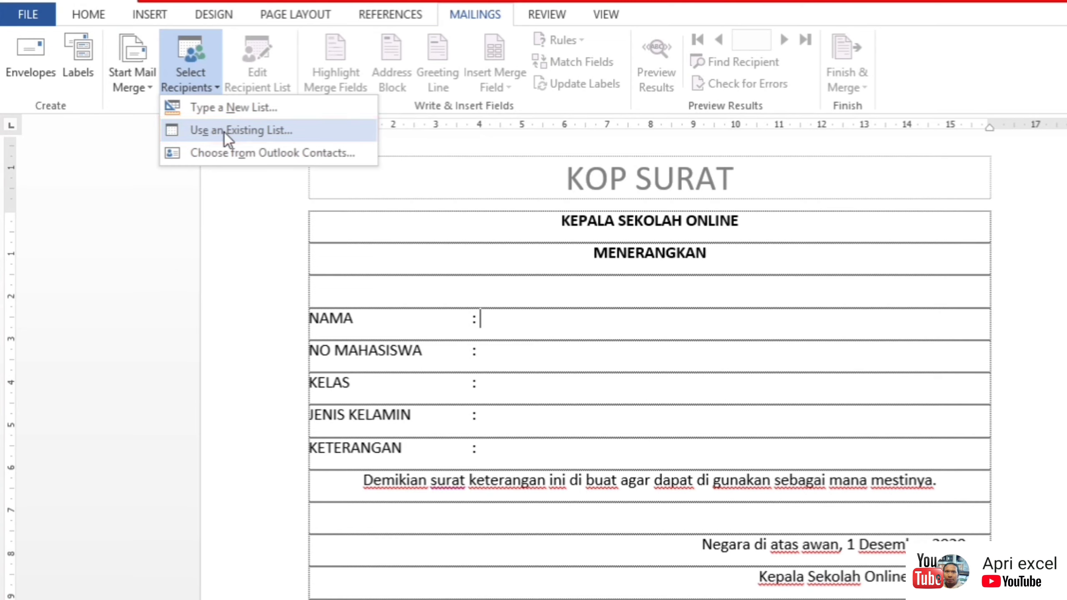
{"action": "left_click", "coordinate": [225, 132]}
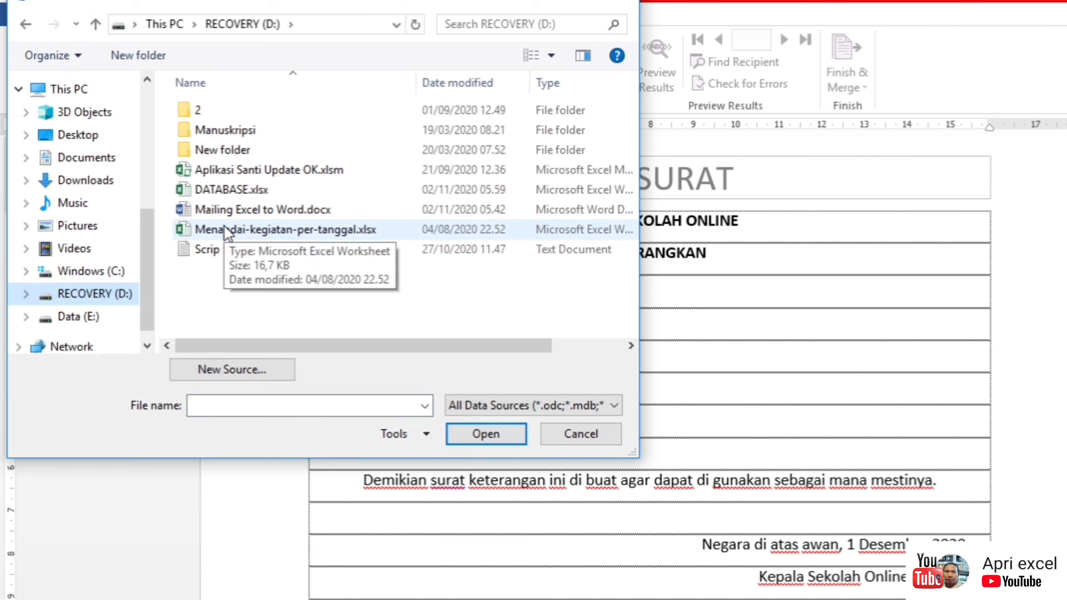
{"action": "left_click", "coordinate": [244, 194]}
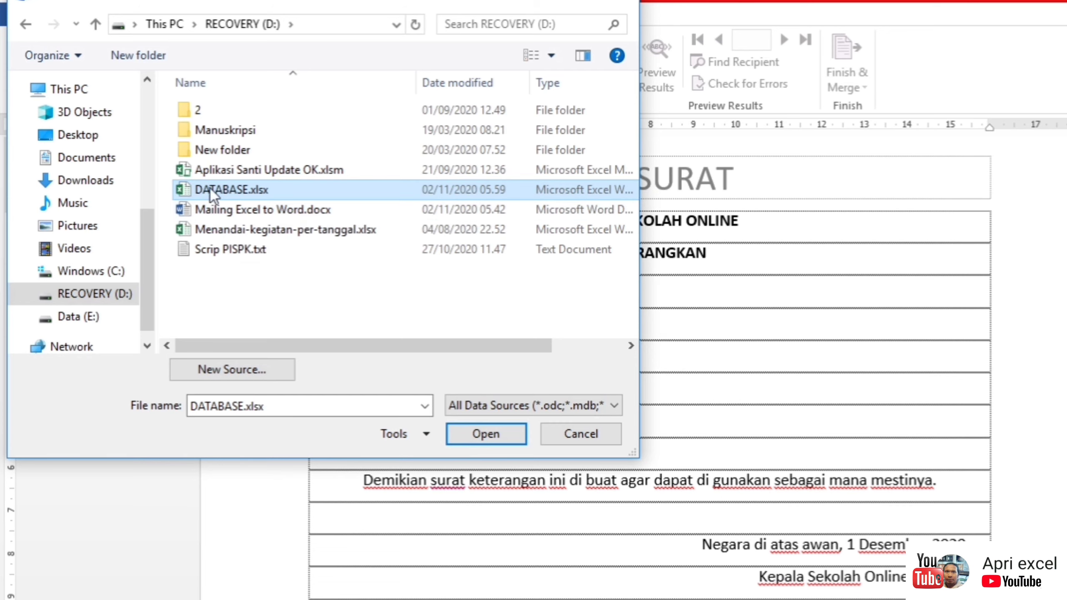
{"action": "left_click", "coordinate": [474, 438]}
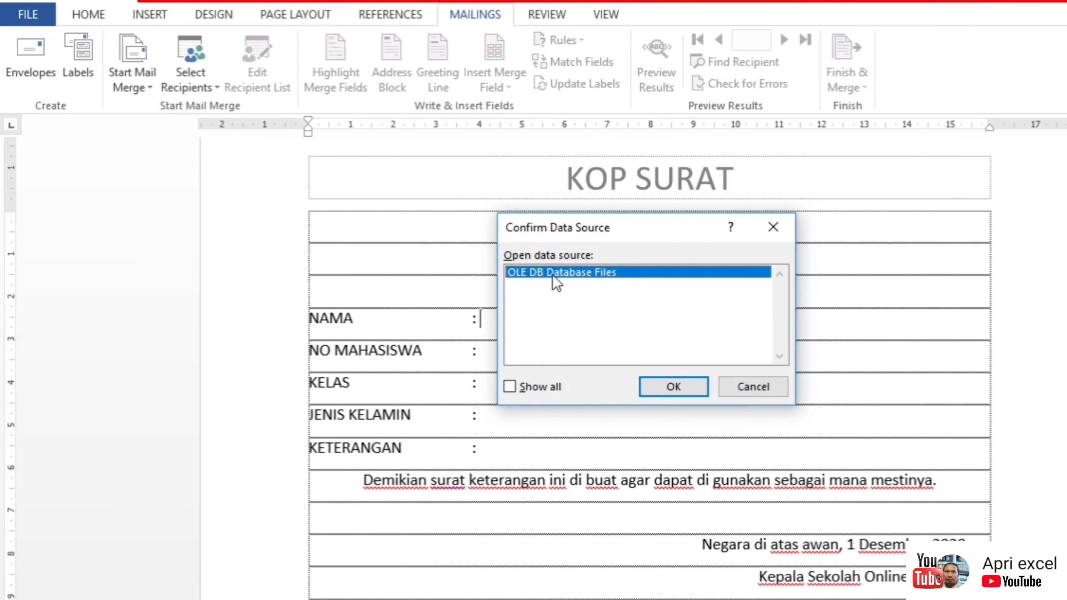
{"action": "left_click", "coordinate": [683, 387]}
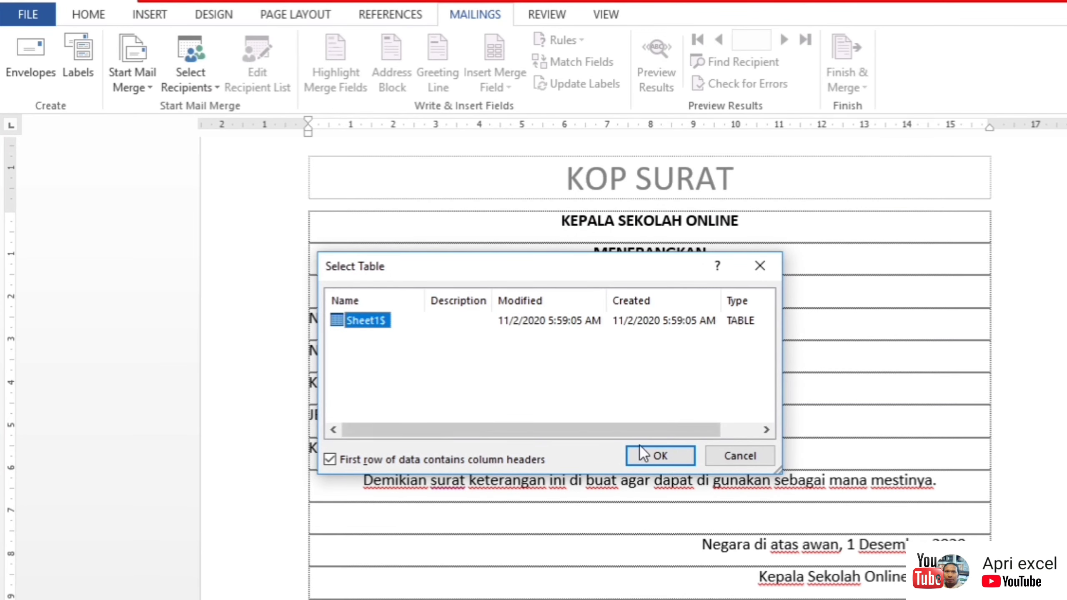
{"action": "left_click", "coordinate": [670, 455]}
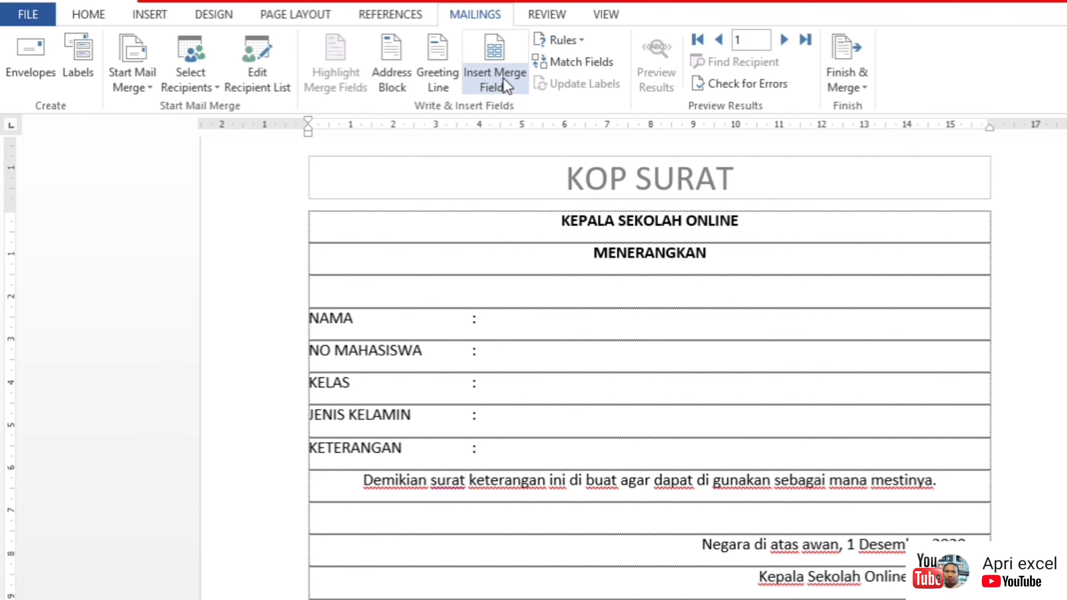
Insert the nama and no_mahasiswa merge fields after the colons of the NAMA and NO MAHASISWA rows
{"action": "left_click", "coordinate": [502, 351]}
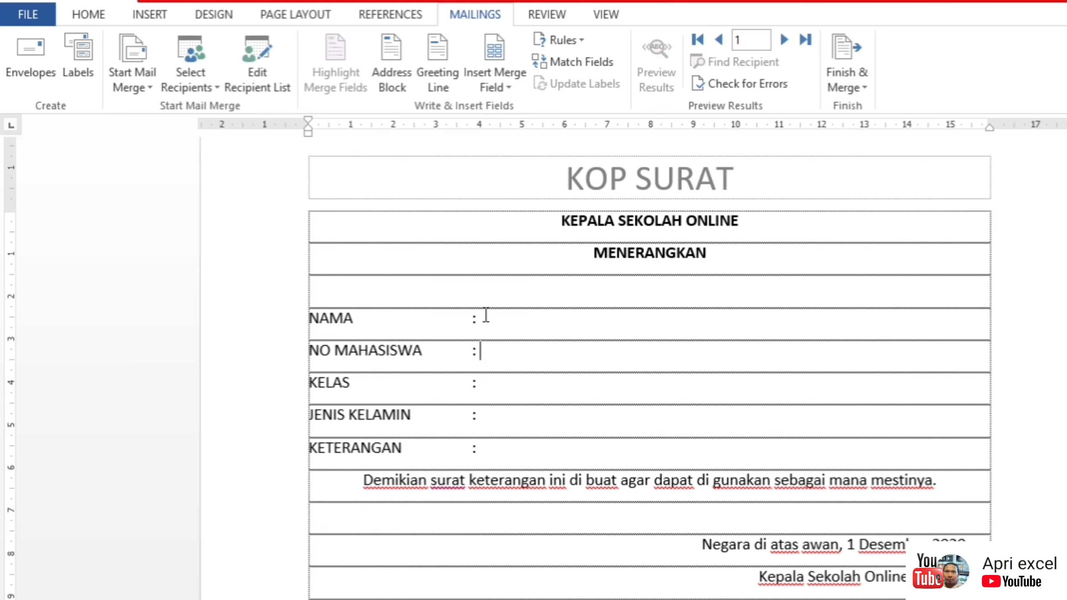
{"action": "left_click", "coordinate": [506, 331]}
{"action": "left_click", "coordinate": [502, 87]}
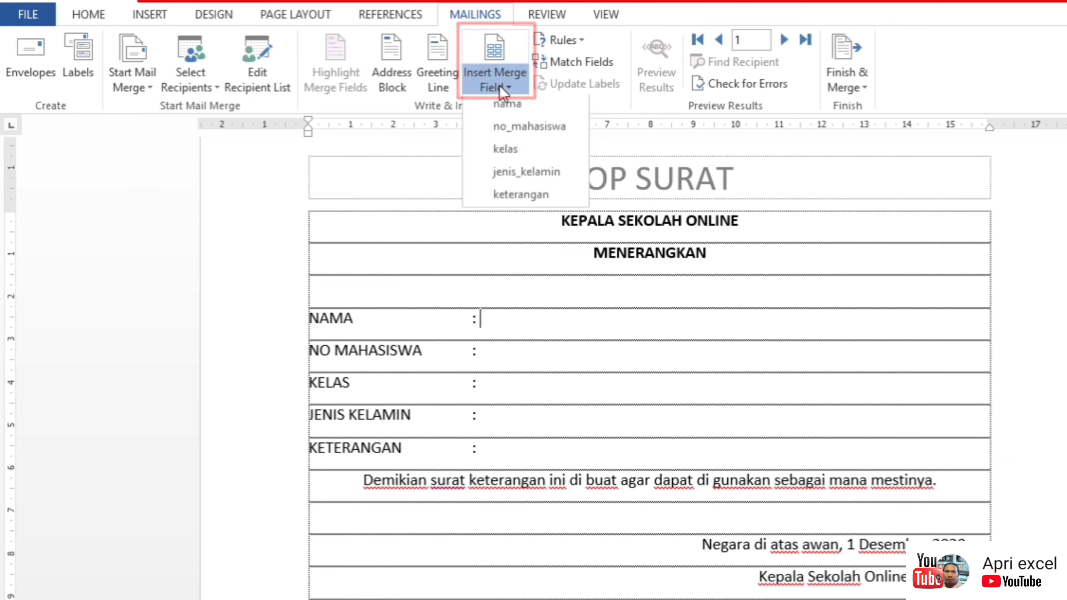
{"action": "left_click", "coordinate": [521, 110]}
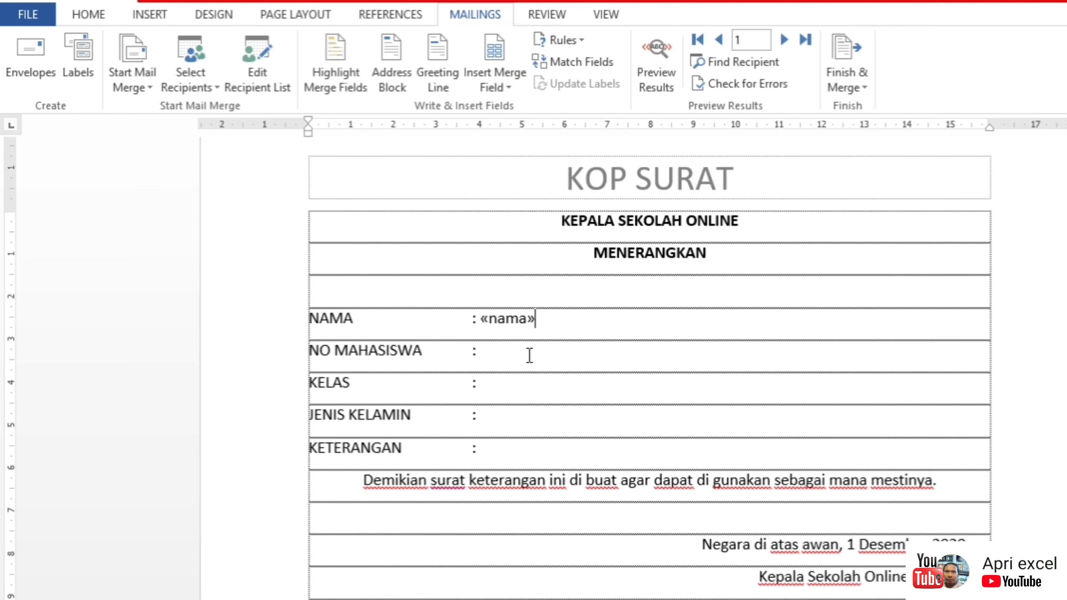
{"action": "left_click", "coordinate": [514, 361]}
{"action": "left_click", "coordinate": [499, 88]}
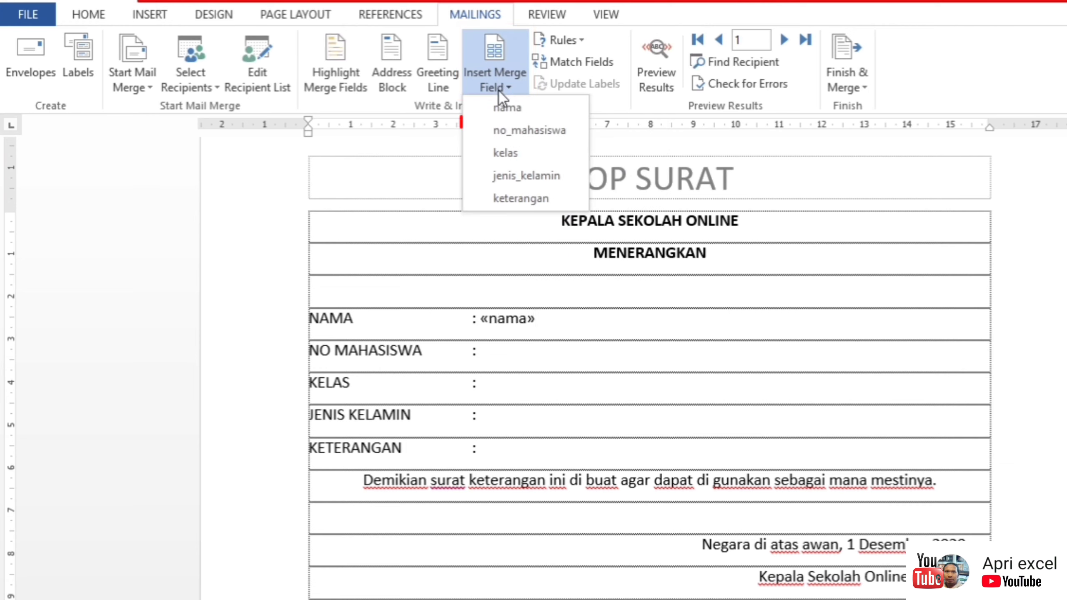
{"action": "left_click", "coordinate": [528, 131]}
Insert the kelas and jenis_kelamin merge fields after the colons of the KELAS and JENIS KELAMIN rows
{"action": "left_click", "coordinate": [510, 394]}
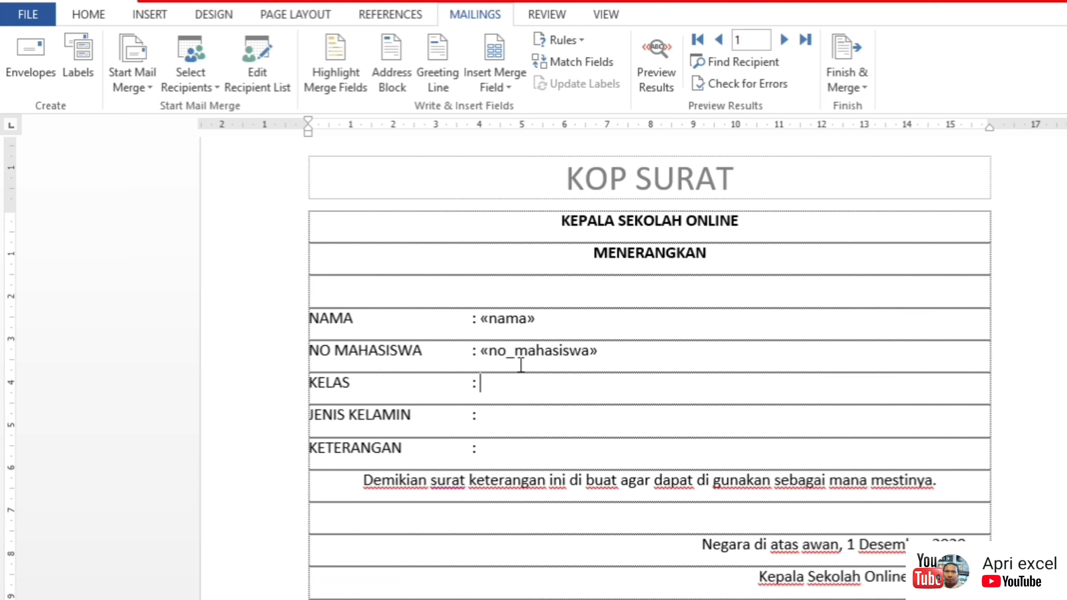
{"action": "left_click", "coordinate": [496, 87]}
{"action": "left_click", "coordinate": [504, 152]}
{"action": "left_click", "coordinate": [515, 415]}
{"action": "left_click", "coordinate": [507, 84]}
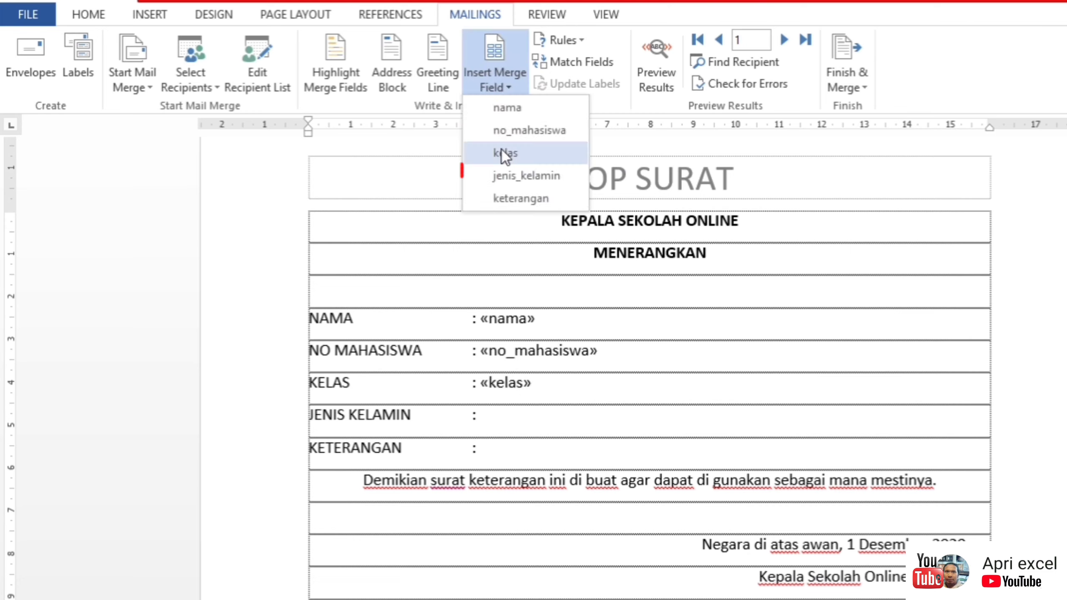
{"action": "left_click", "coordinate": [507, 176]}
Insert the keterangan merge field after the colon of the KETERANGAN row
{"action": "left_click", "coordinate": [519, 454]}
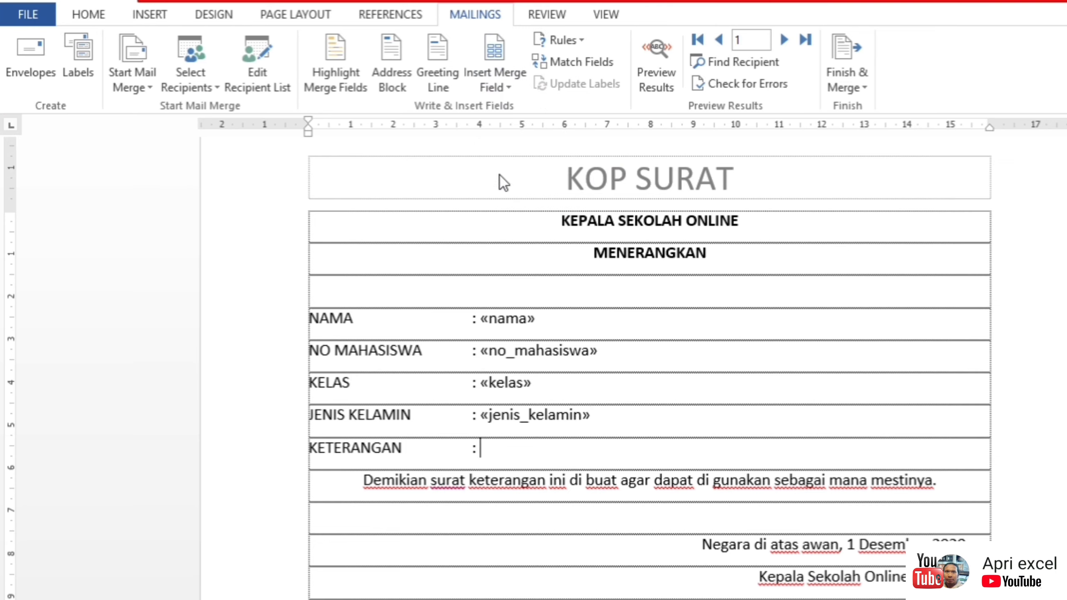
{"action": "left_click", "coordinate": [495, 77]}
{"action": "left_click", "coordinate": [512, 204]}
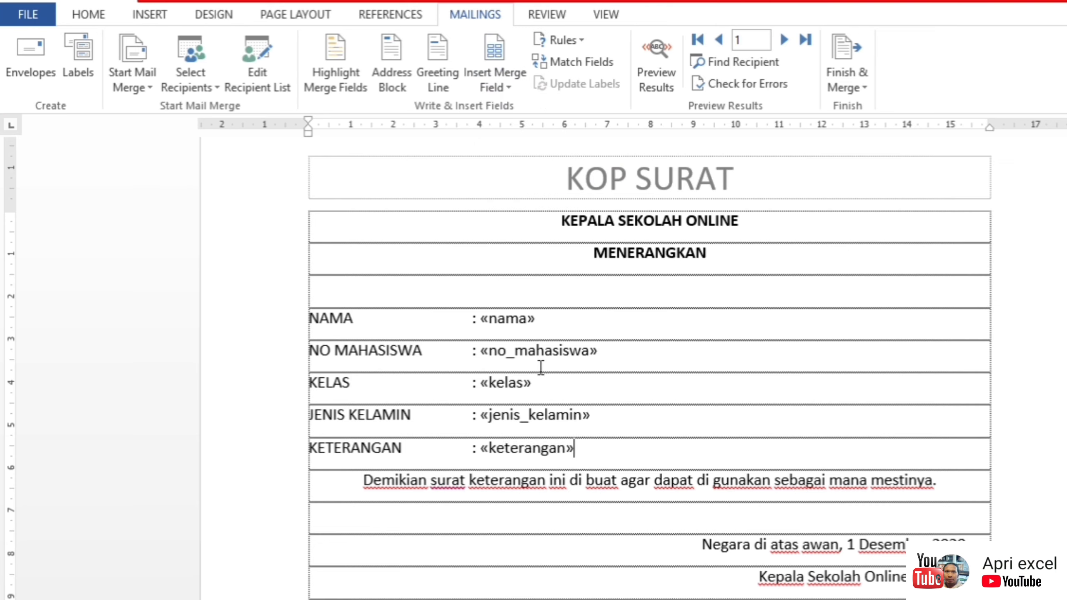
Preview the merge results in the letter and advance to record 3
{"action": "left_click", "coordinate": [655, 47]}
{"action": "left_click", "coordinate": [572, 324]}
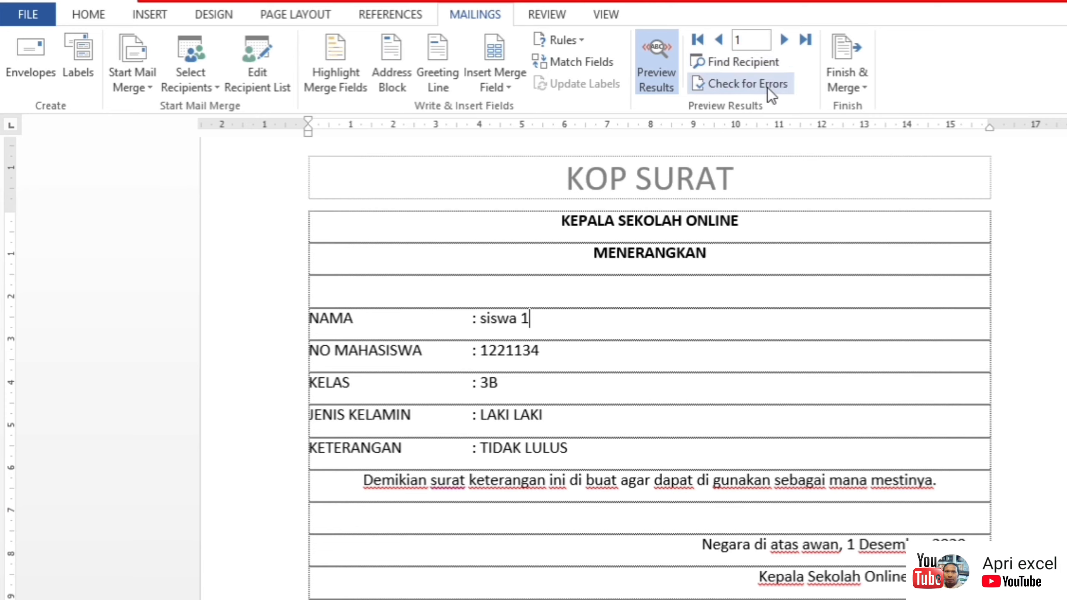
{"action": "left_click", "coordinate": [785, 40]}
{"action": "left_click", "coordinate": [785, 40]}
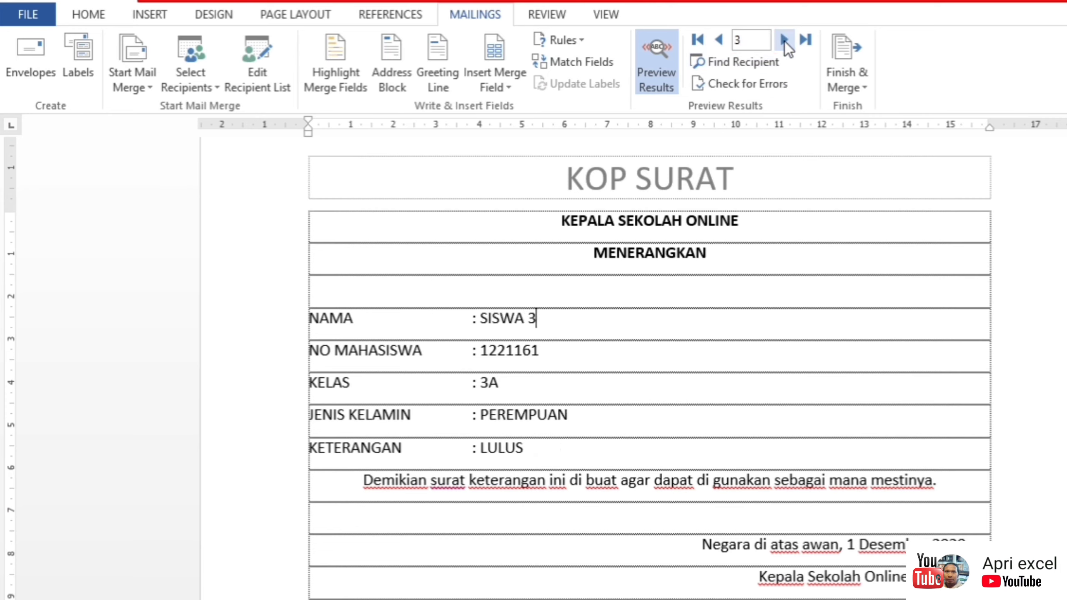
Page the merge preview forward through the student records to record 6
{"action": "left_click", "coordinate": [785, 40]}
{"action": "left_click", "coordinate": [785, 40]}
{"action": "left_click", "coordinate": [784, 40]}
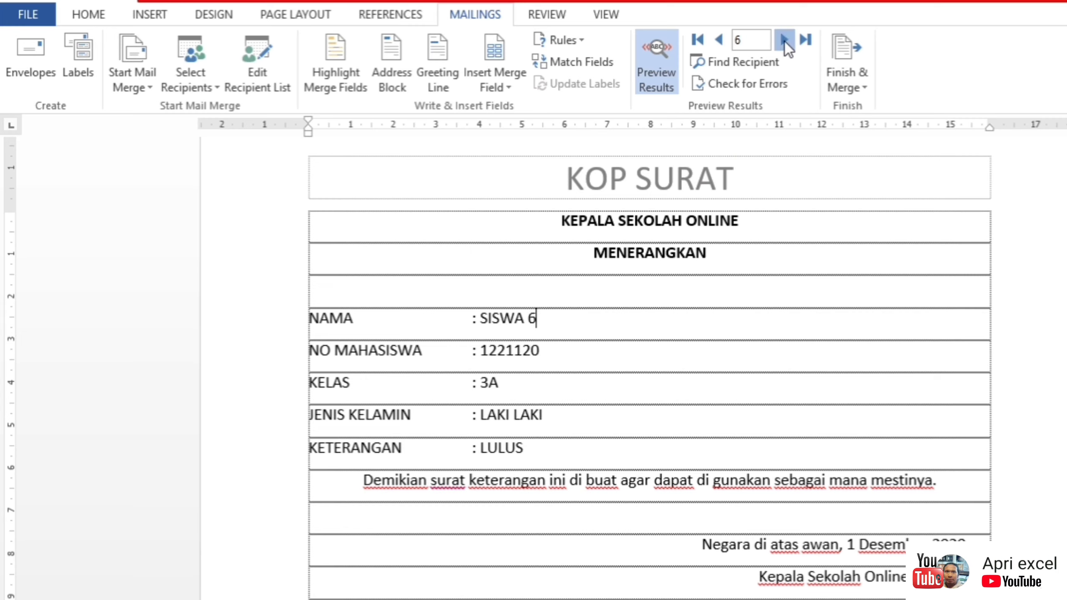
{"action": "left_click", "coordinate": [785, 40]}
{"action": "left_click", "coordinate": [718, 40]}
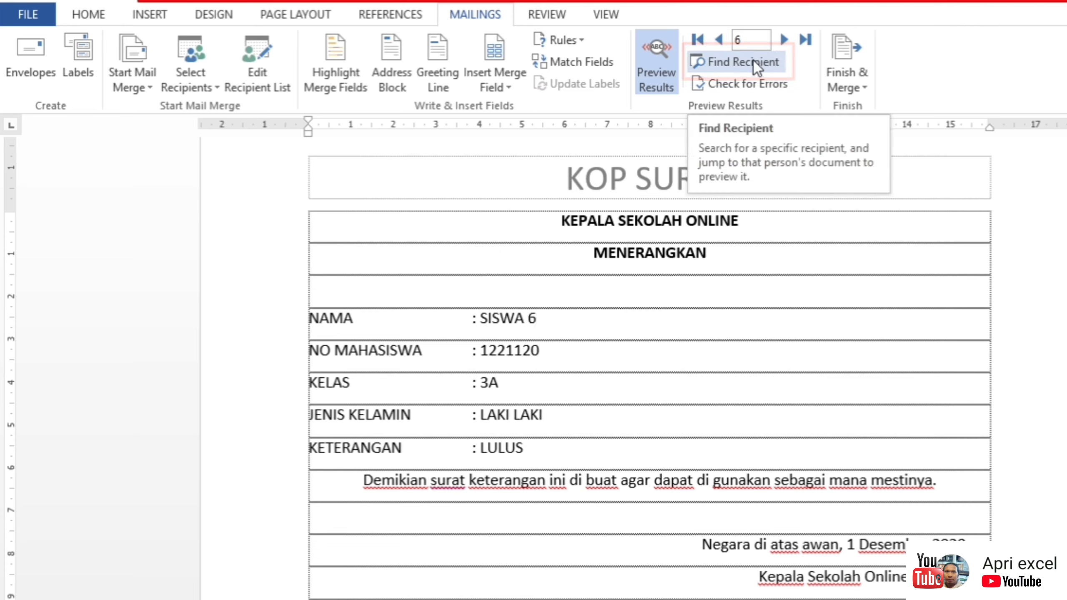
Find the recipient SISWA 3 across all fields and bring up that student's letter in the preview
{"action": "left_click", "coordinate": [754, 61]}
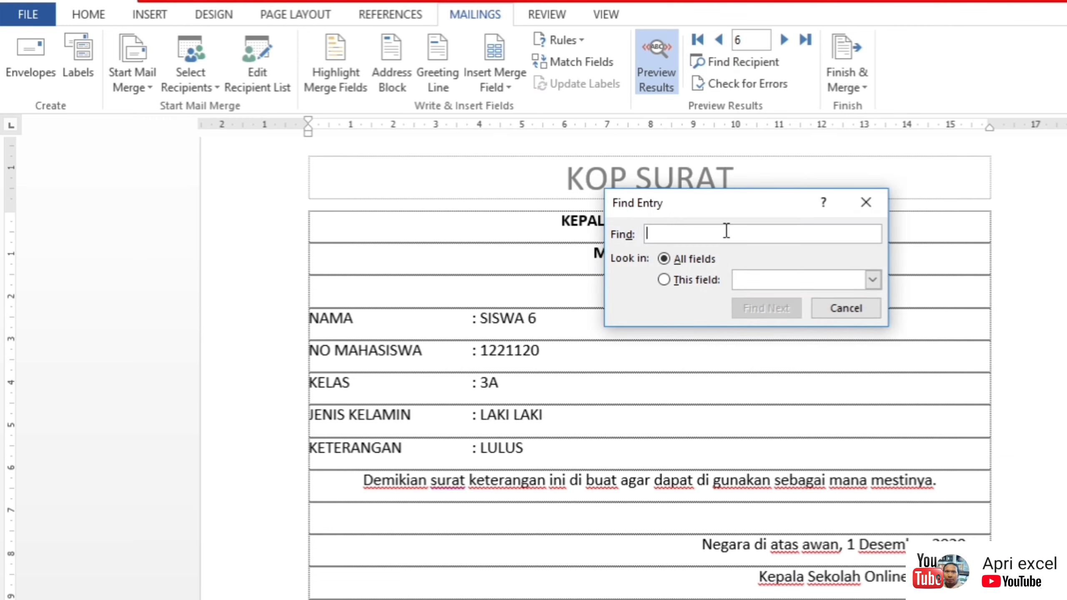
{"action": "type", "text": "SISWA "}
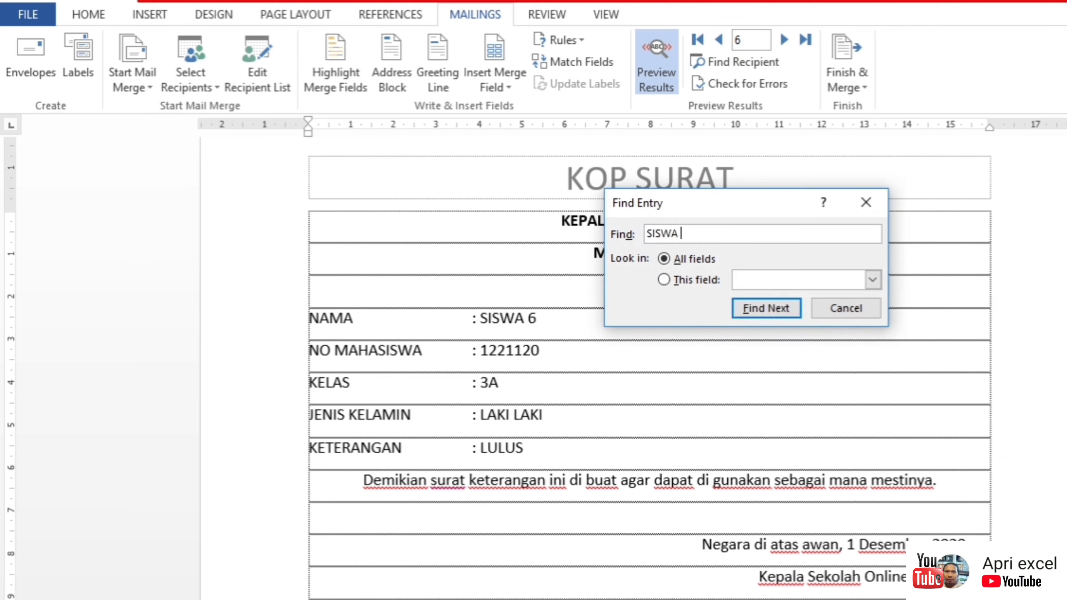
{"action": "type", "text": "3"}
{"action": "left_click", "coordinate": [762, 310]}
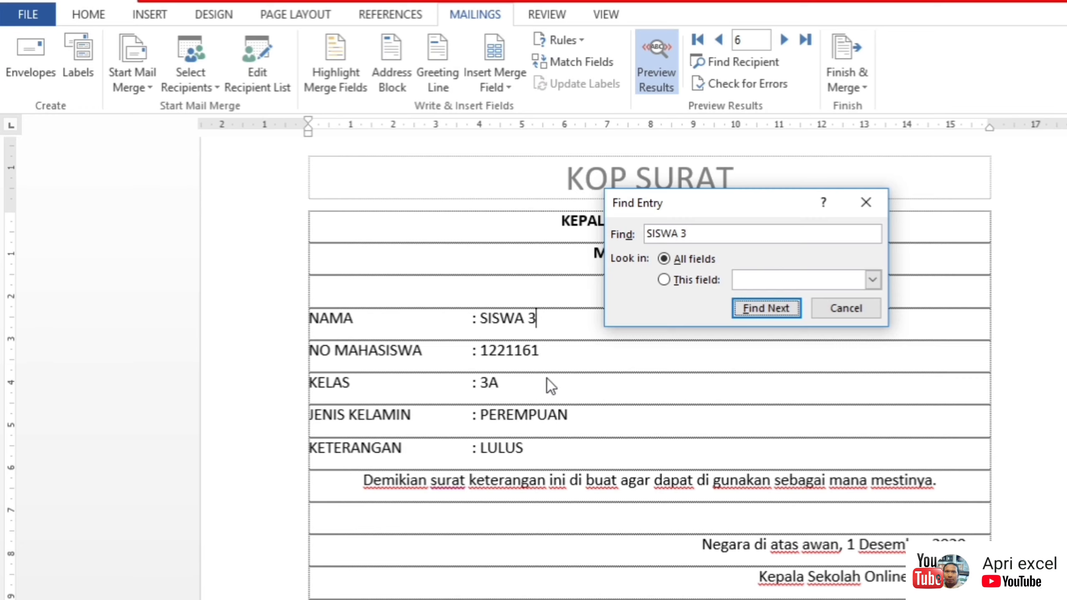
{"action": "left_click", "coordinate": [879, 202]}
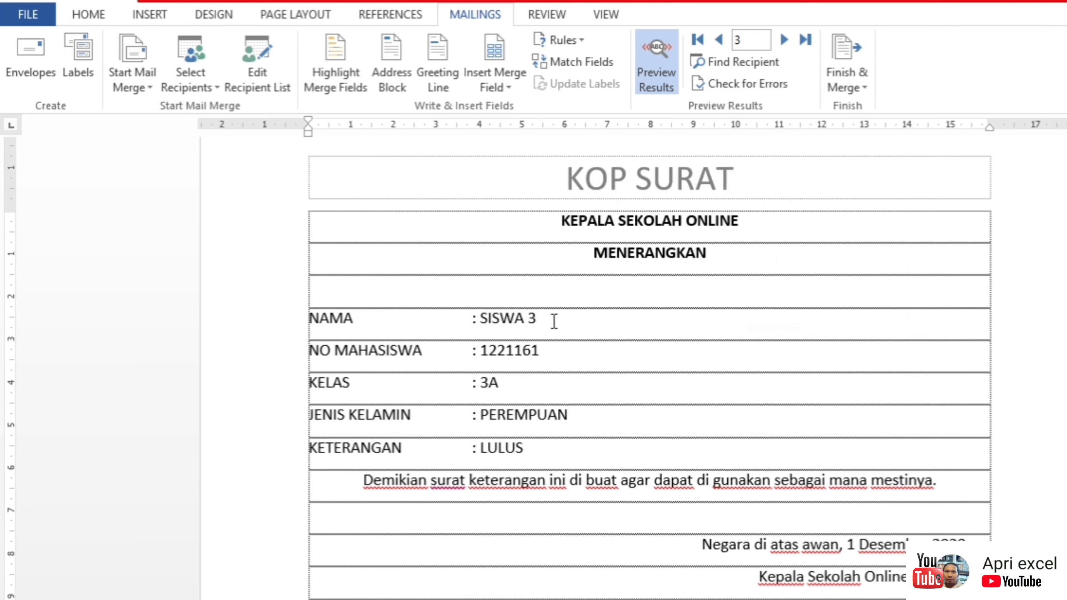
{"action": "left_click", "coordinate": [530, 383]}
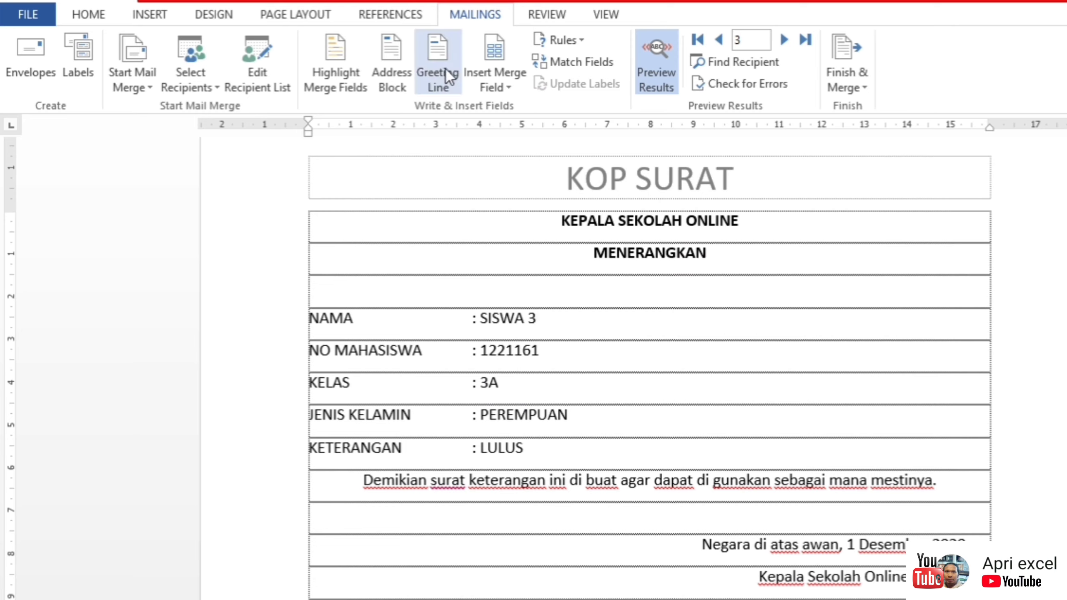
Filter the mail merge recipient list to records whose kelas field is equal to 3A
{"action": "left_click", "coordinate": [261, 53]}
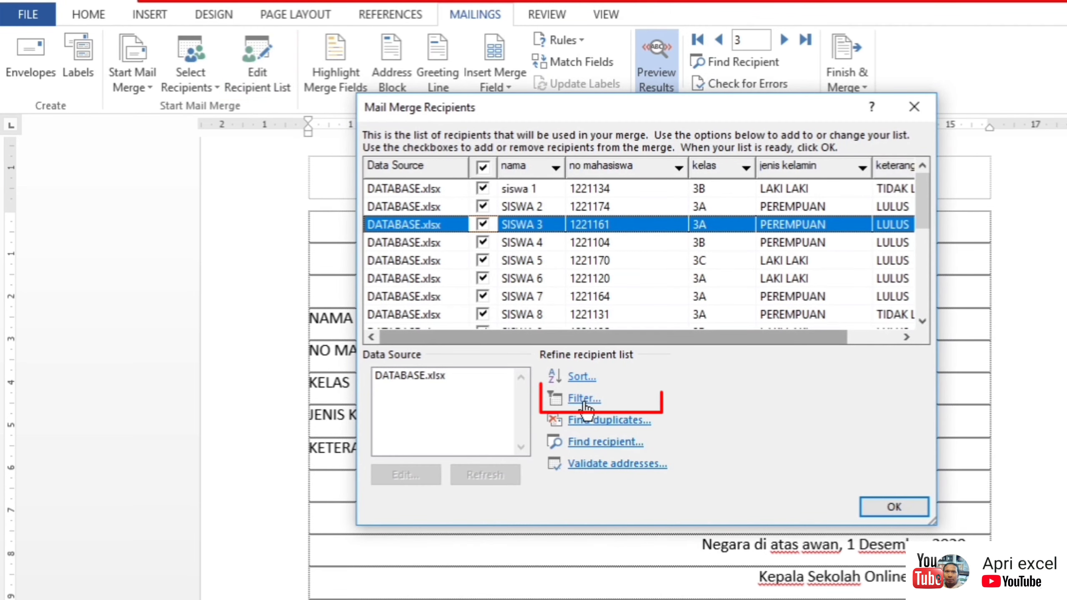
{"action": "left_click", "coordinate": [584, 400]}
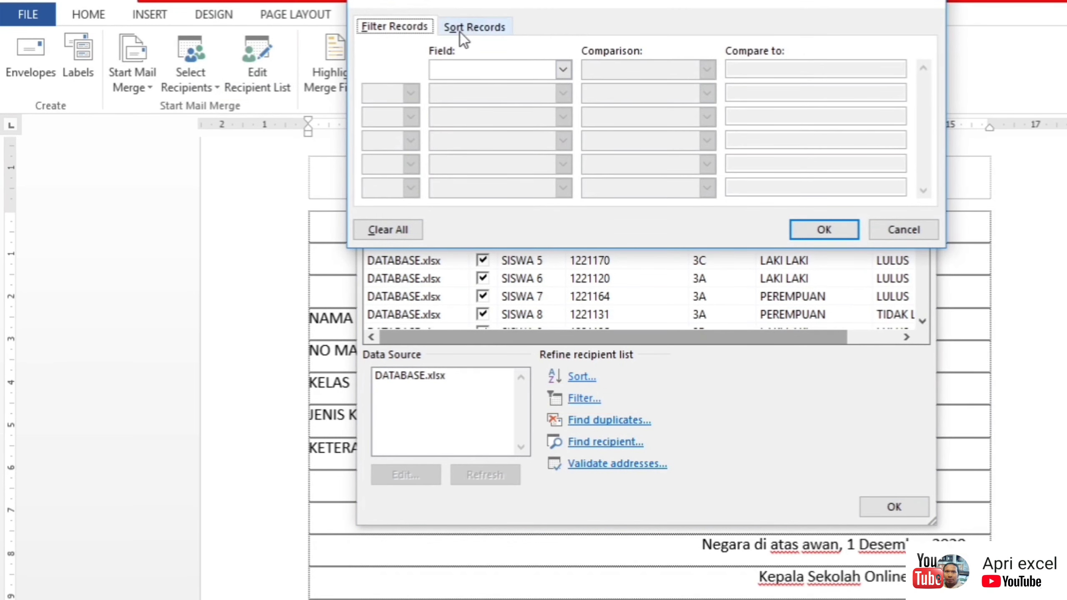
{"action": "left_click", "coordinate": [473, 67]}
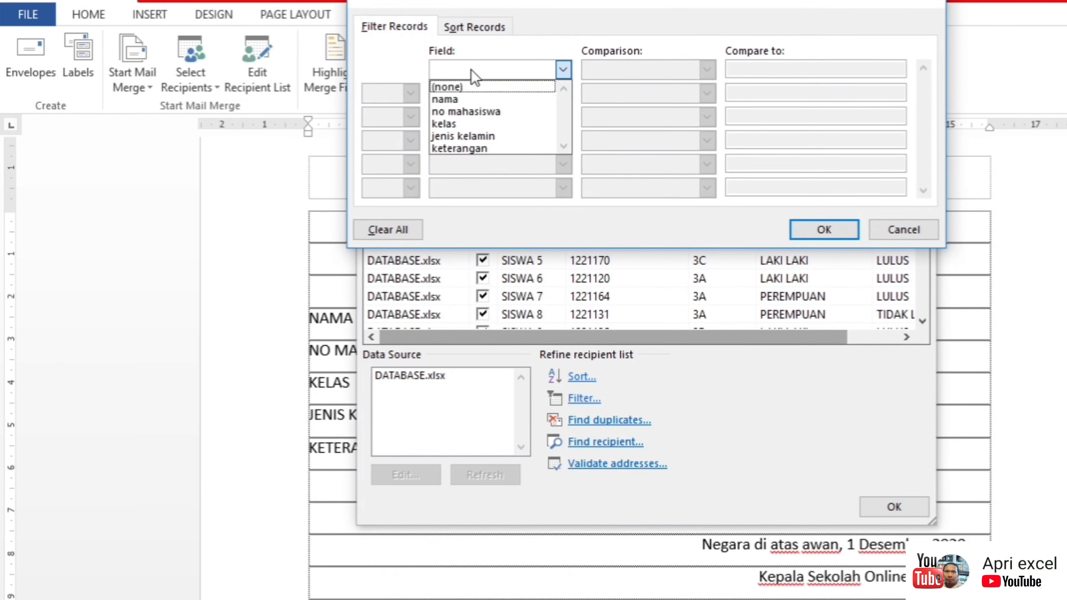
{"action": "left_click", "coordinate": [481, 118]}
{"action": "left_click", "coordinate": [750, 67]}
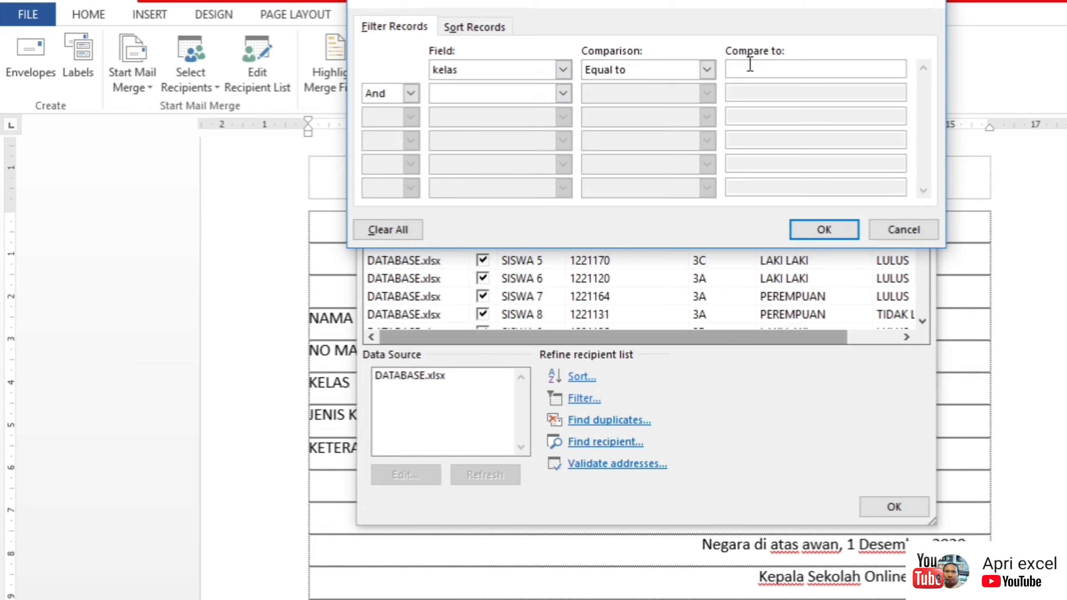
{"action": "type", "text": "3A"}
{"action": "left_click", "coordinate": [828, 233]}
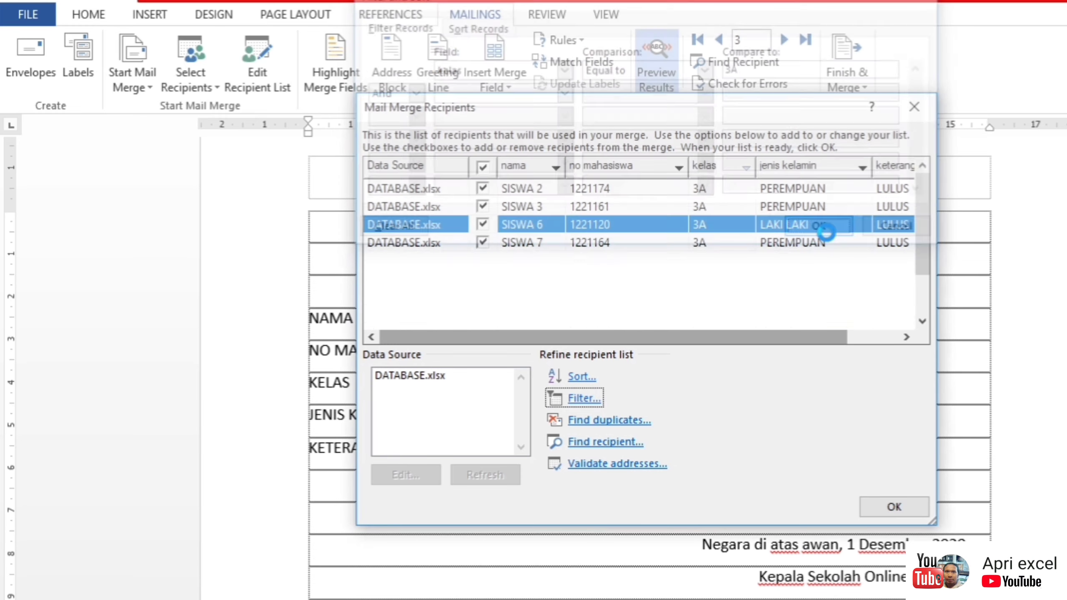
{"action": "scroll", "coordinate": [929, 202], "scroll_direction": "down", "scroll_amount": 1}
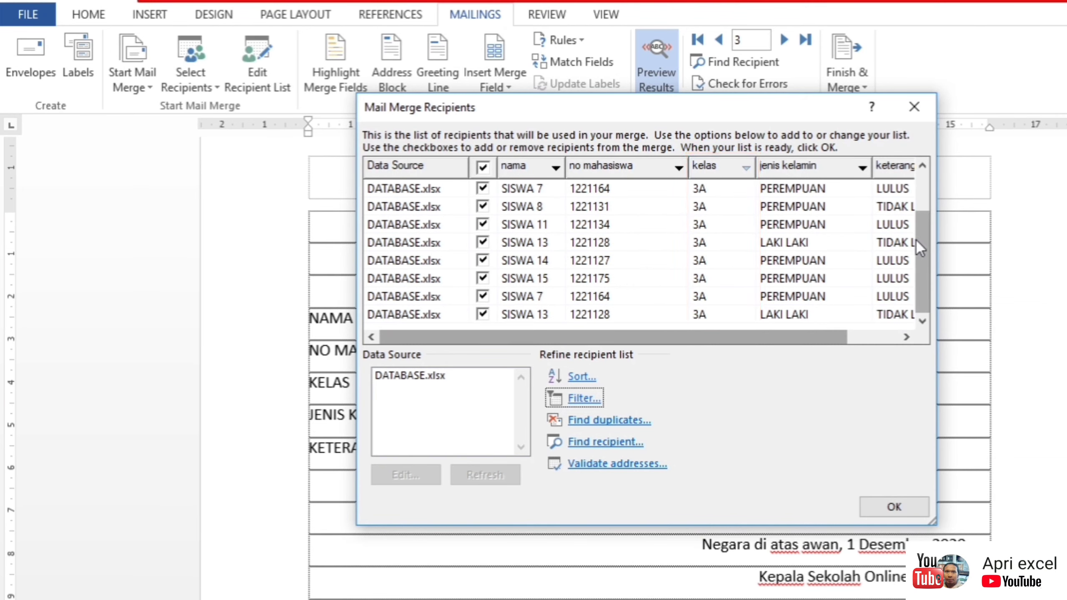
{"action": "scroll", "coordinate": [919, 242], "scroll_direction": "up", "scroll_amount": 1}
{"action": "scroll", "coordinate": [914, 195], "scroll_direction": "down", "scroll_amount": 1}
{"action": "scroll", "coordinate": [915, 236], "scroll_direction": "up", "scroll_amount": 1}
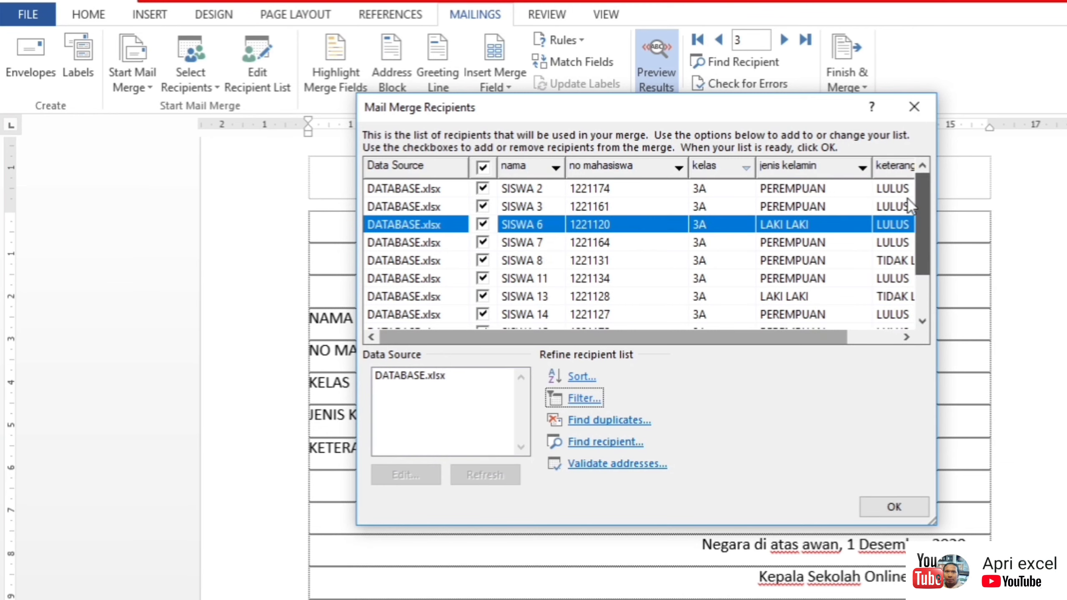
{"action": "left_click", "coordinate": [895, 507]}
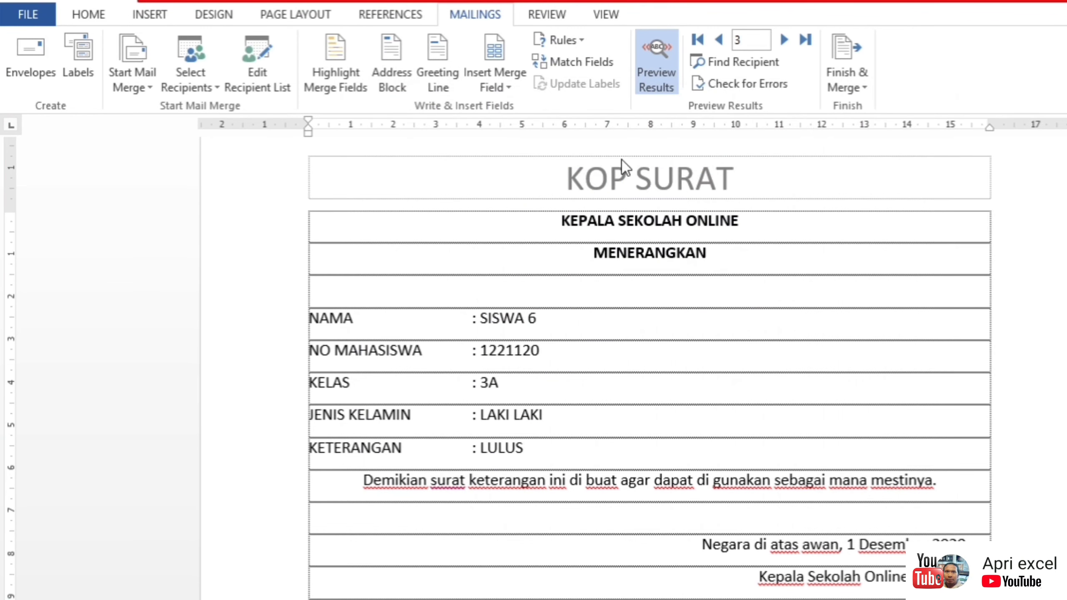
Page through the letters of the filtered 3A students in the preview and return to the first record
{"action": "left_click", "coordinate": [786, 40]}
{"action": "left_click", "coordinate": [785, 40]}
{"action": "left_click", "coordinate": [786, 41]}
{"action": "left_click", "coordinate": [786, 41]}
{"action": "left_click", "coordinate": [785, 41]}
{"action": "left_click", "coordinate": [785, 41]}
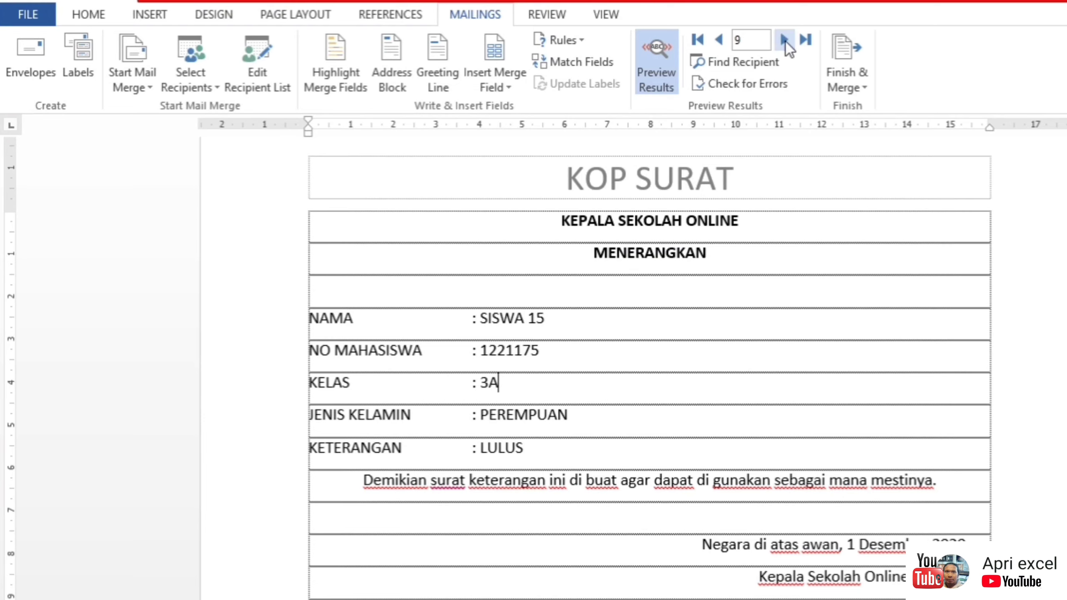
{"action": "left_click", "coordinate": [786, 41]}
{"action": "left_click", "coordinate": [721, 40]}
{"action": "left_click", "coordinate": [721, 40]}
{"action": "left_click", "coordinate": [721, 40]}
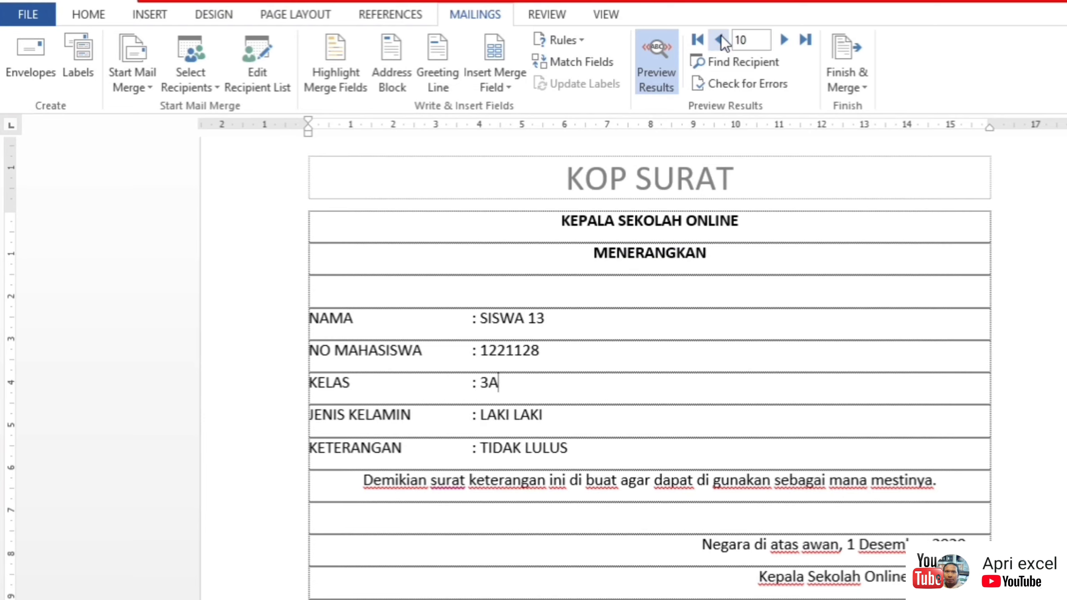
{"action": "left_click", "coordinate": [721, 40]}
{"action": "left_click", "coordinate": [722, 40]}
{"action": "left_click", "coordinate": [721, 40]}
{"action": "left_click", "coordinate": [721, 40]}
{"action": "left_click", "coordinate": [721, 40]}
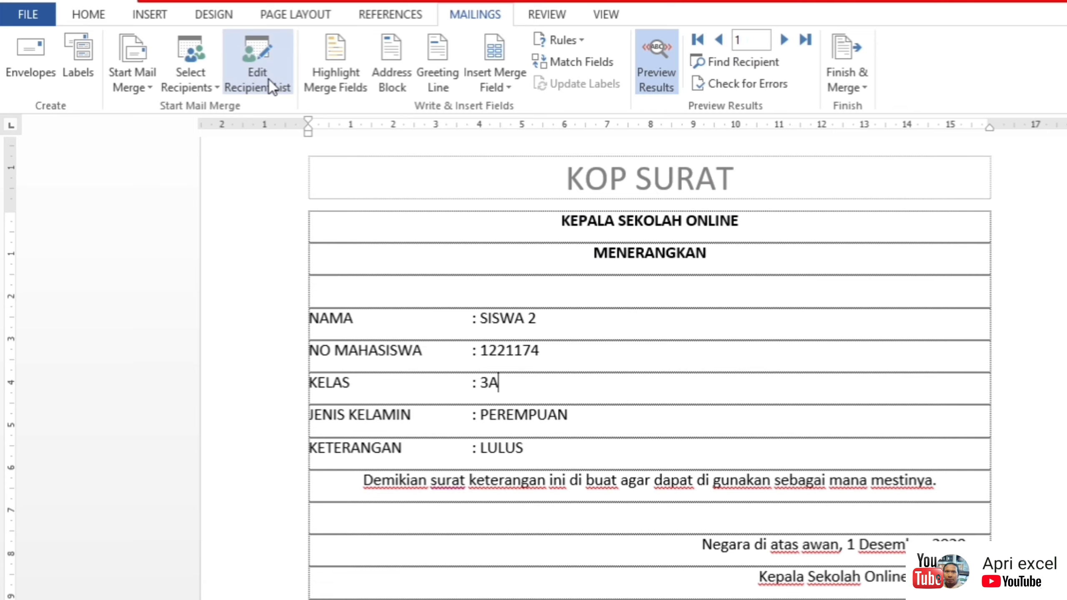
Remove the kelas filter from the recipient list by setting its filter field to (none)
{"action": "left_click", "coordinate": [260, 72]}
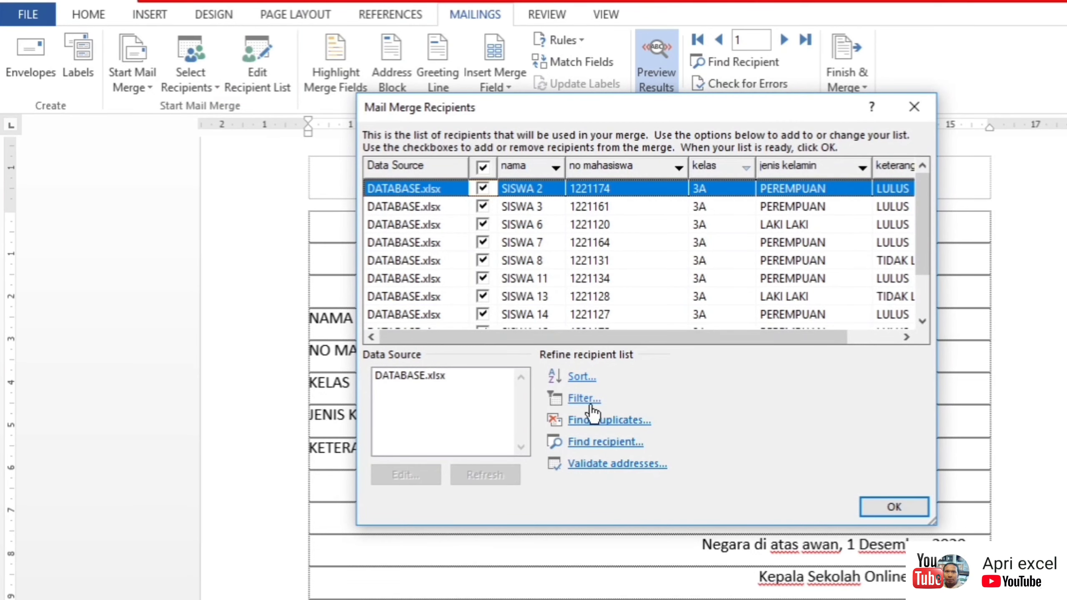
{"action": "left_click", "coordinate": [586, 398]}
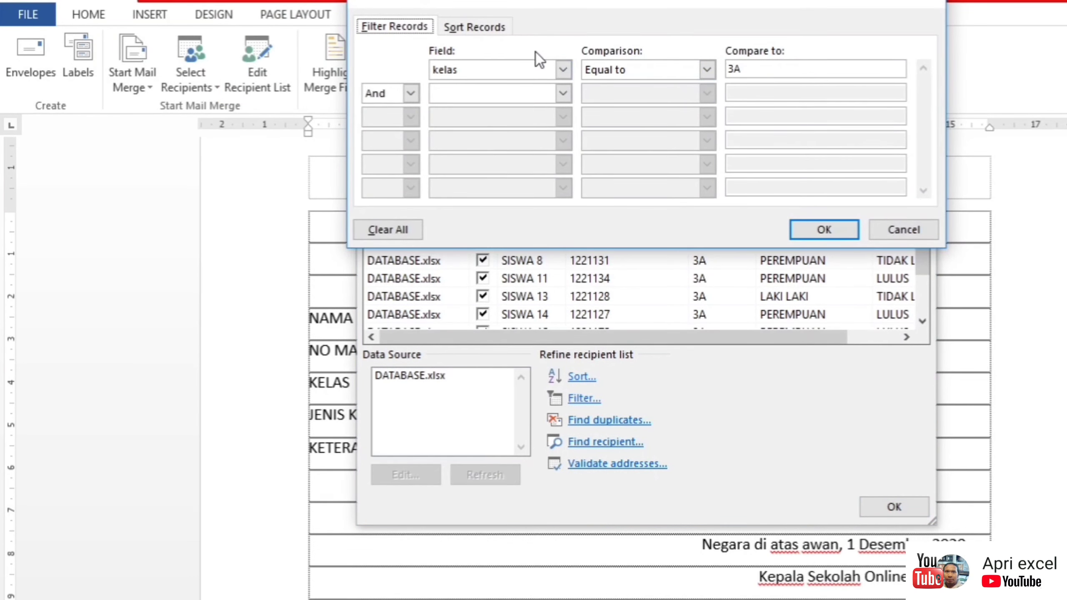
{"action": "left_click", "coordinate": [563, 70]}
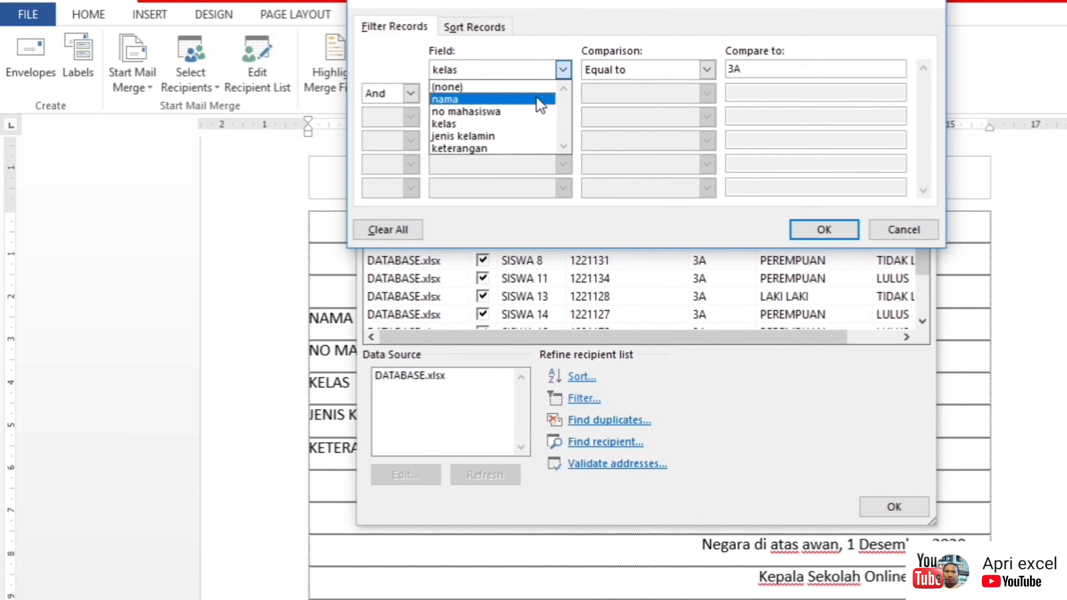
{"action": "left_click", "coordinate": [546, 84]}
{"action": "left_click", "coordinate": [810, 237]}
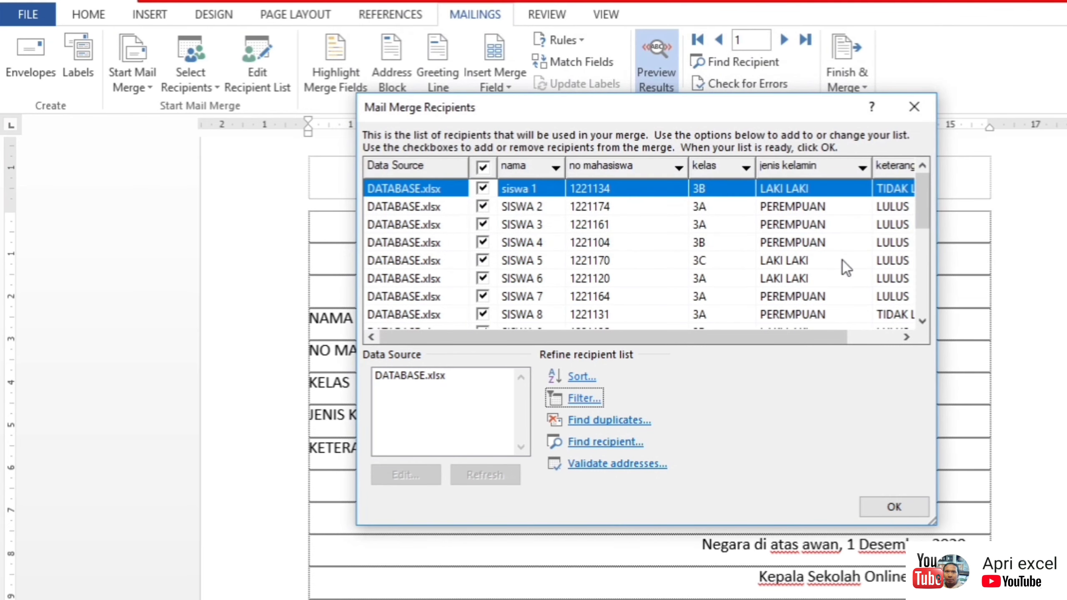
Examine the recipient list for repeated SISWA 7 and SISWA 13 records
{"action": "left_click_drag", "start_coordinate": [924, 221], "coordinate": [932, 331]}
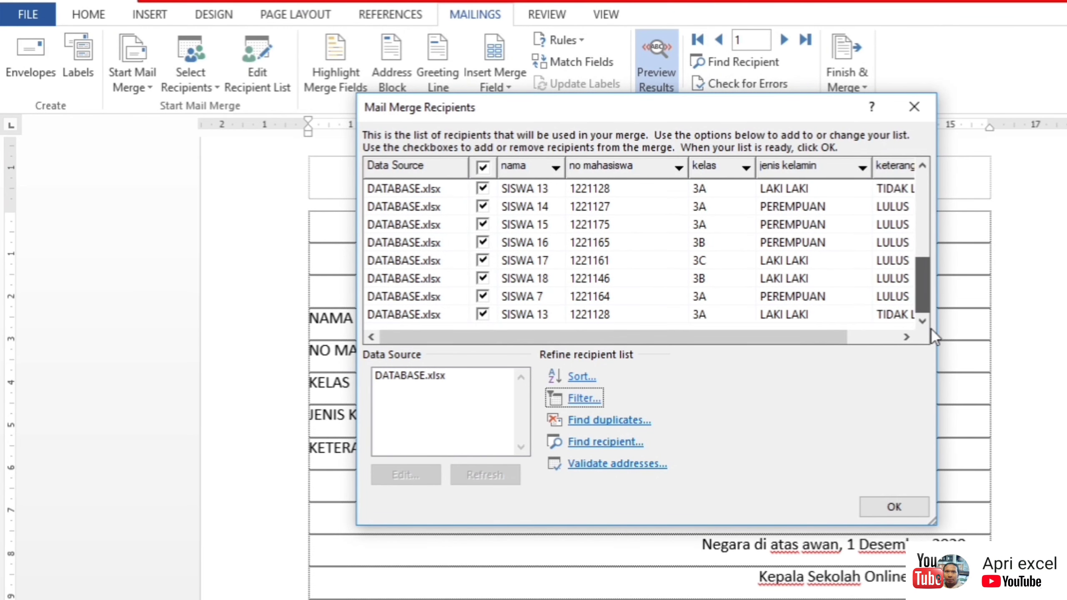
{"action": "left_click", "coordinate": [531, 297]}
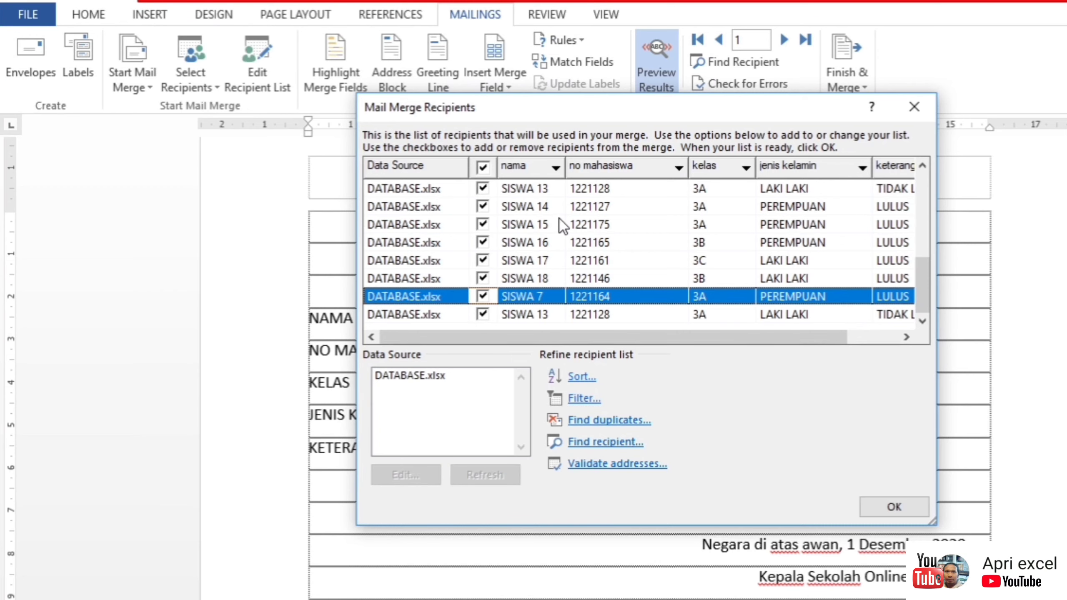
{"action": "scroll", "coordinate": [559, 218], "scroll_direction": "up", "scroll_amount": 2}
{"action": "left_click", "coordinate": [540, 195]}
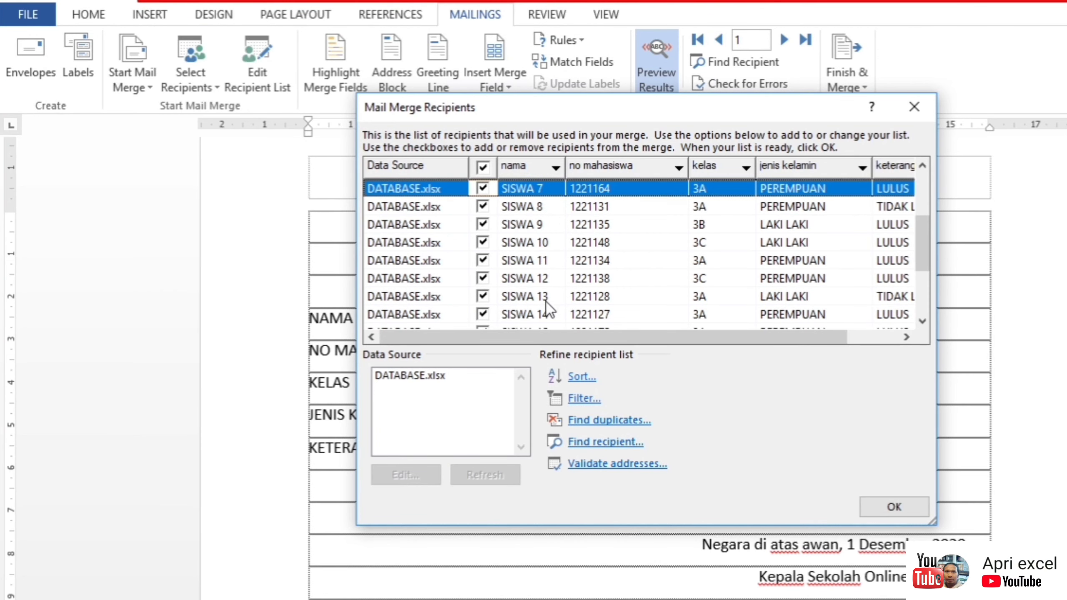
{"action": "scroll", "coordinate": [542, 296], "scroll_direction": "down", "scroll_amount": 2}
{"action": "left_click", "coordinate": [553, 314]}
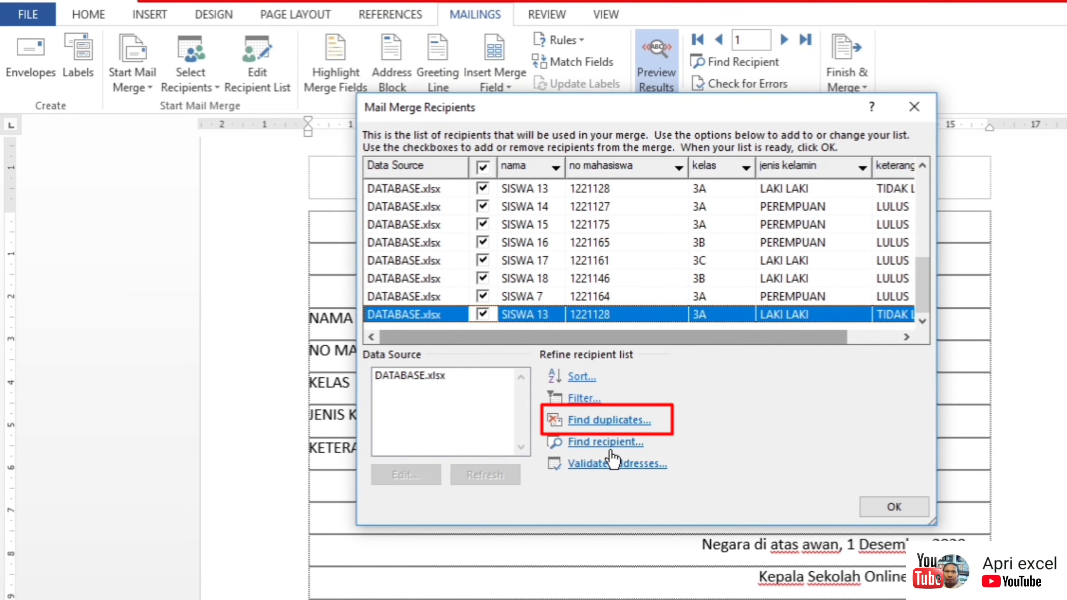
Find duplicate recipients and exclude the second SISWA 7 and second SISWA 13 entries from the merge
{"action": "left_click", "coordinate": [614, 420]}
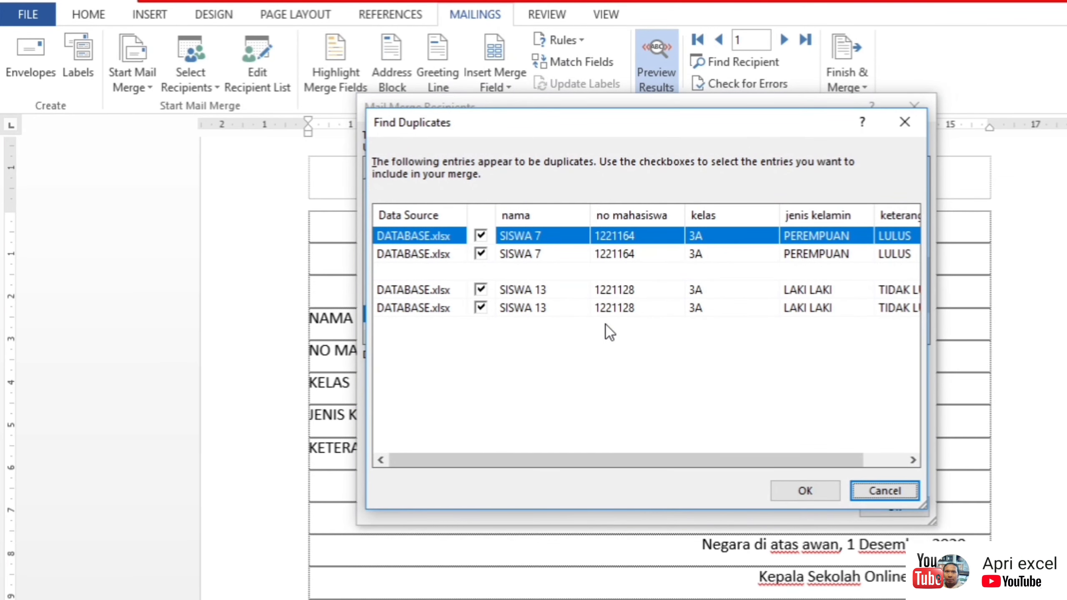
{"action": "left_click", "coordinate": [481, 289]}
{"action": "left_click", "coordinate": [481, 290]}
{"action": "left_click", "coordinate": [485, 311]}
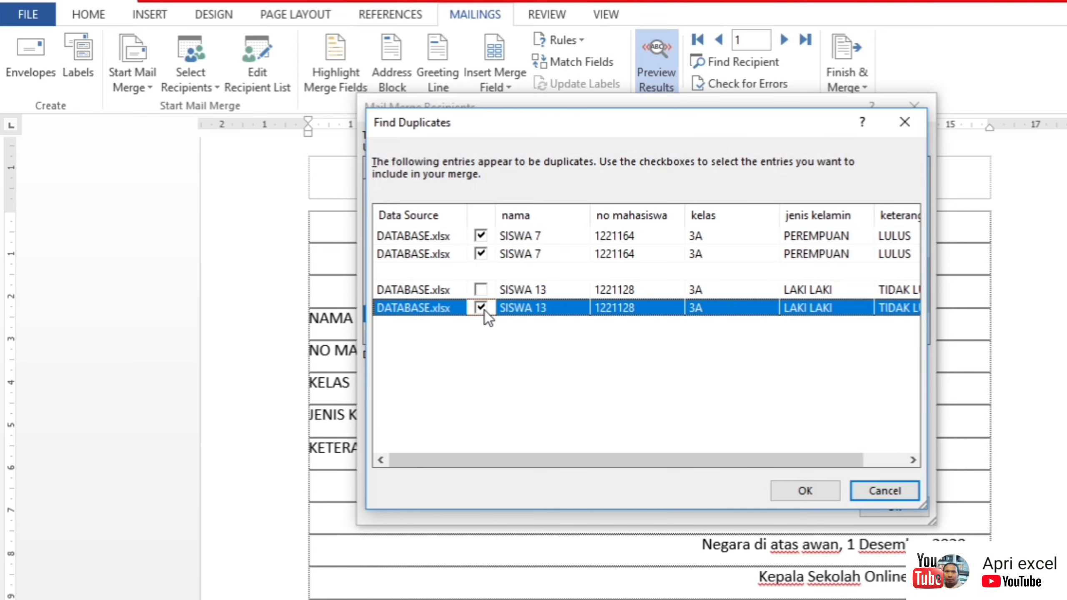
{"action": "left_click", "coordinate": [481, 309]}
{"action": "left_click", "coordinate": [480, 289]}
{"action": "left_click", "coordinate": [481, 254]}
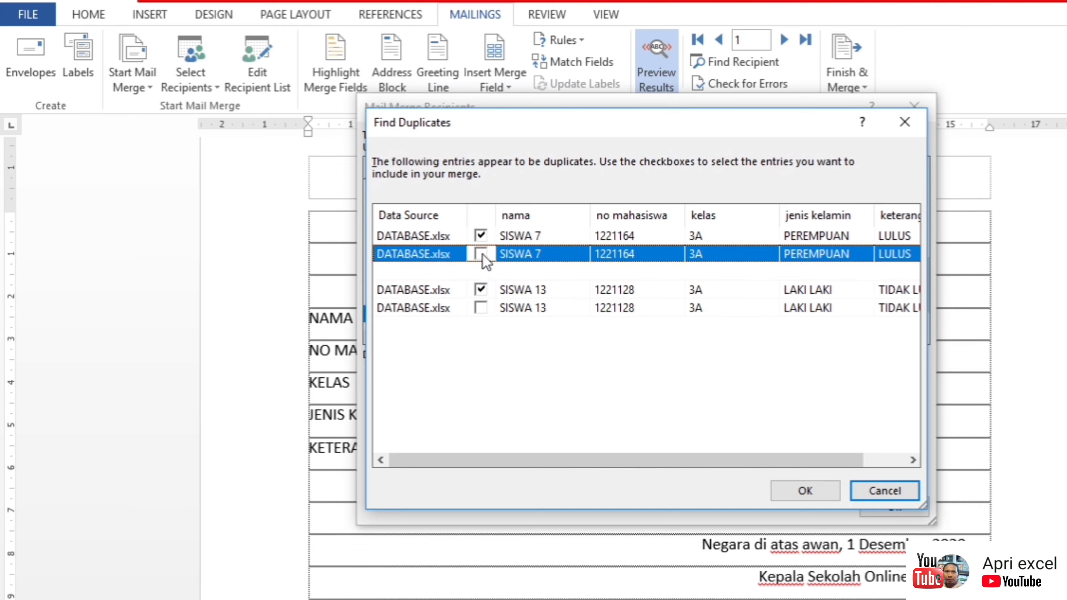
{"action": "left_click", "coordinate": [801, 492]}
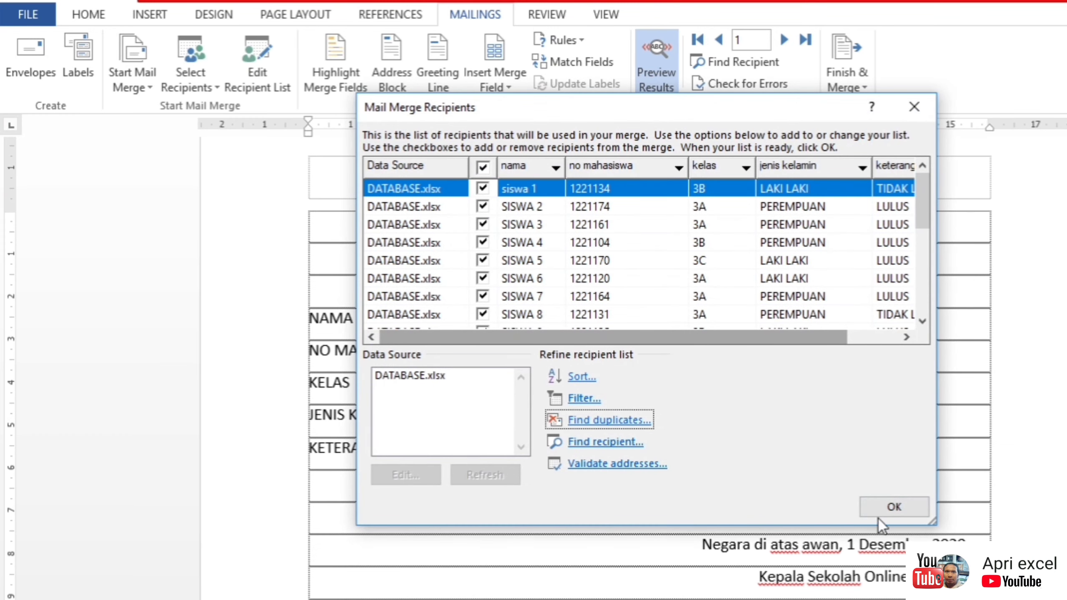
{"action": "left_click", "coordinate": [884, 510]}
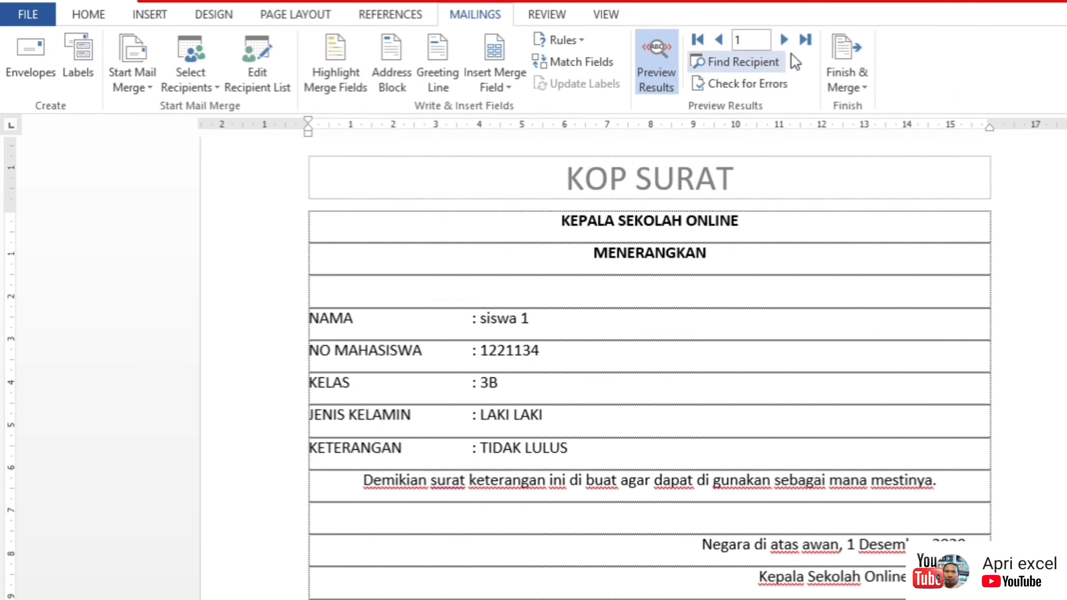
Preview the second letter, set the merge to print records 4 to 11, and dismiss the print setup without printing
{"action": "left_click", "coordinate": [784, 40]}
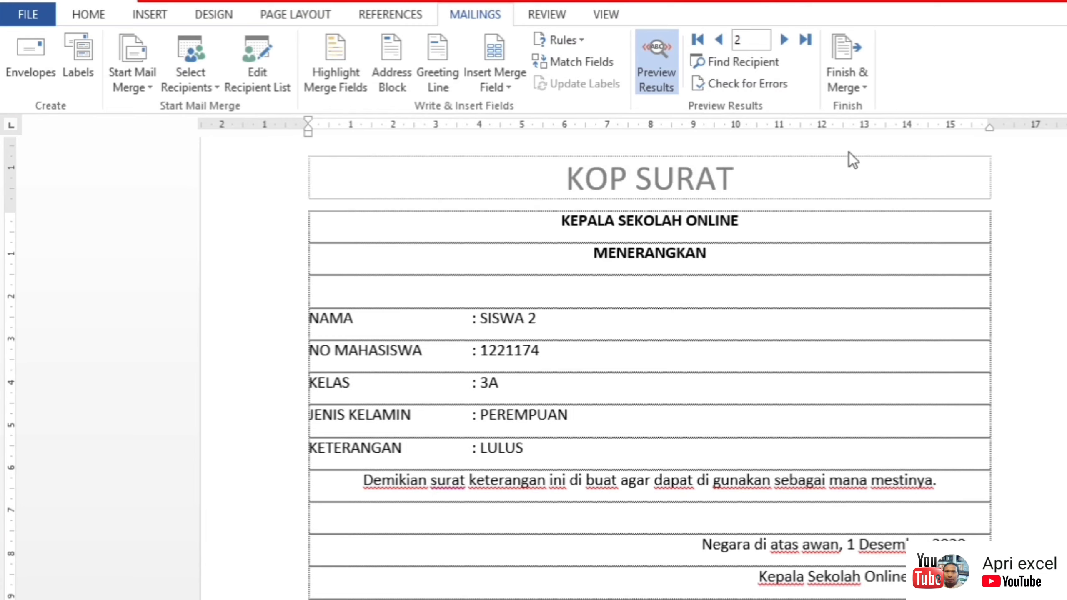
{"action": "left_click", "coordinate": [838, 55]}
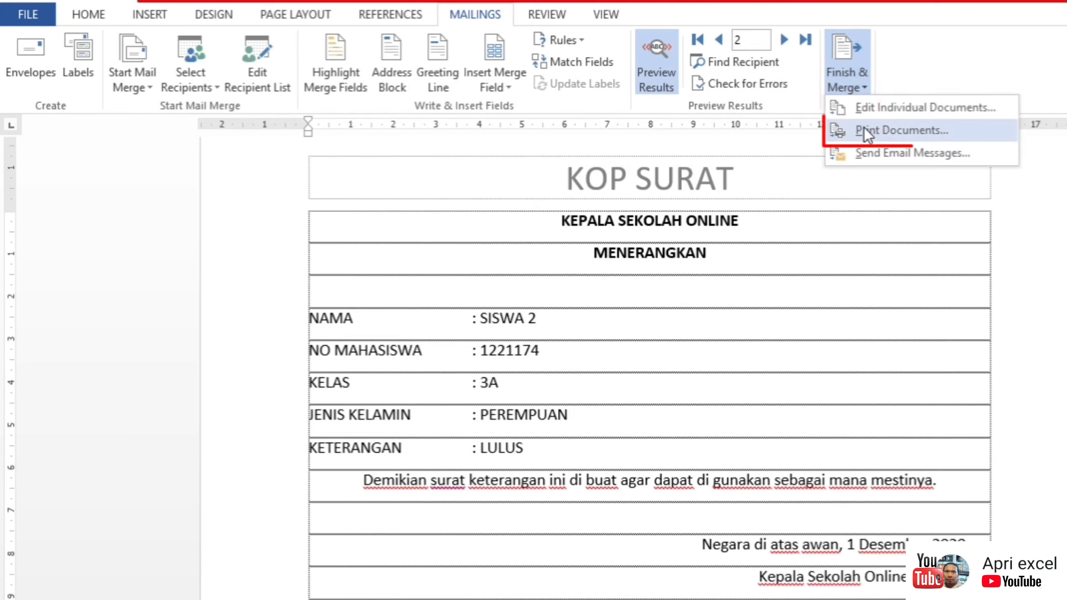
{"action": "left_click", "coordinate": [887, 137]}
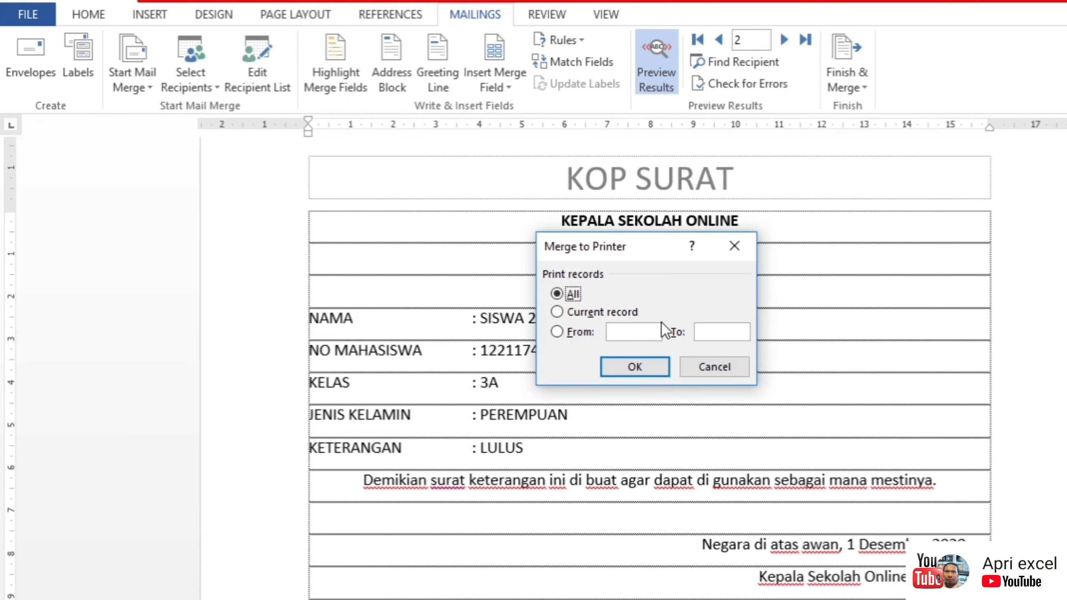
{"action": "left_click", "coordinate": [580, 331]}
{"action": "left_click_drag", "start_coordinate": [622, 248], "coordinate": [852, 176]}
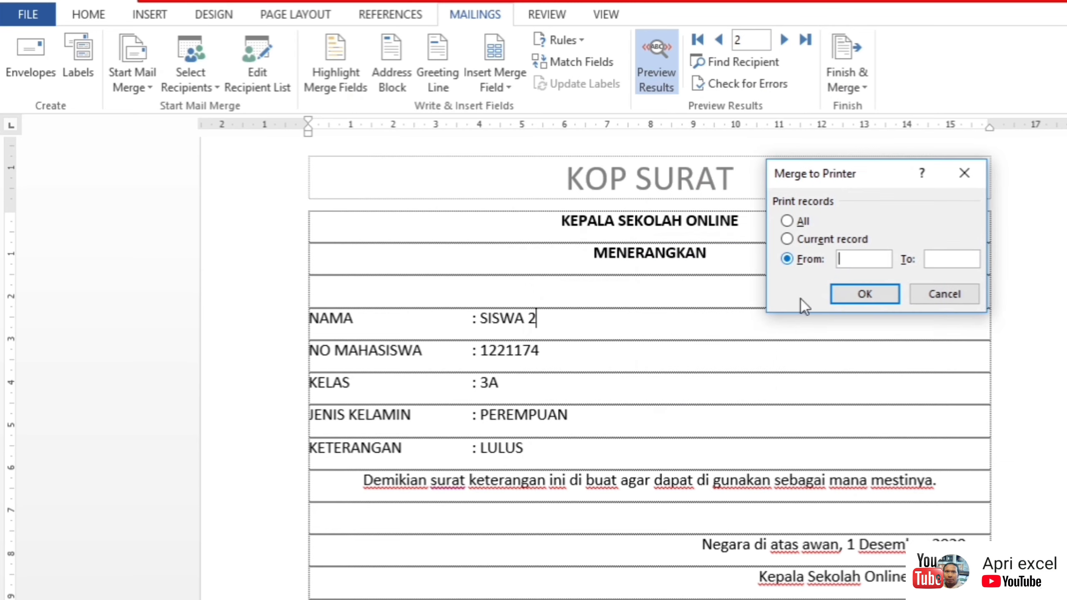
{"action": "left_click", "coordinate": [787, 259]}
{"action": "type", "text": "4"}
{"action": "left_click", "coordinate": [956, 265]}
{"action": "type", "text": "11"}
{"action": "left_click", "coordinate": [964, 173]}
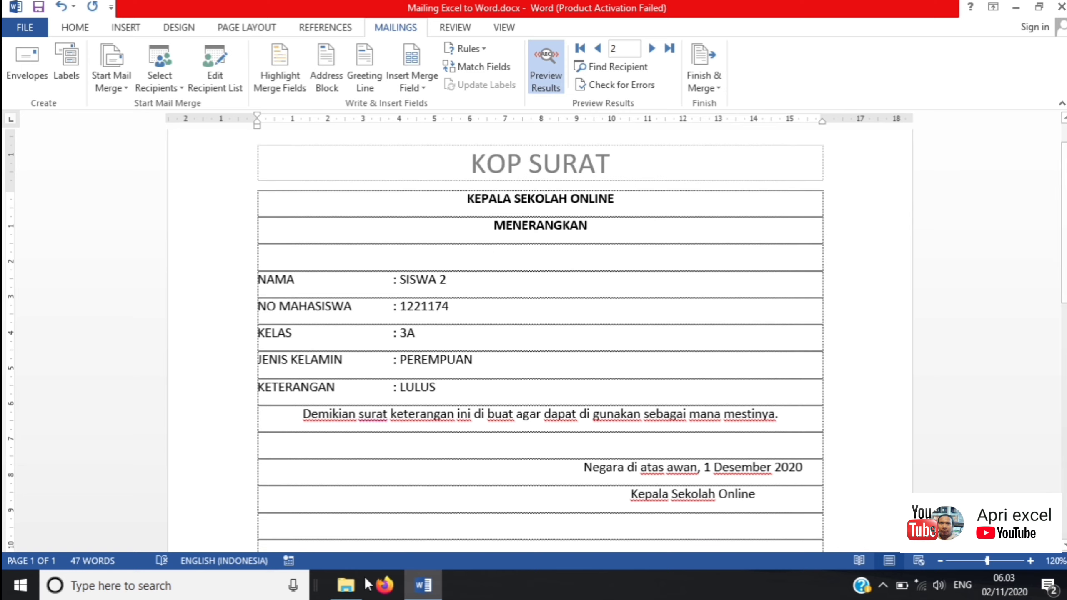
Close the Mailing Excel to Word.docx letter and save its changes
{"action": "left_click", "coordinate": [356, 587]}
{"action": "left_click", "coordinate": [423, 586]}
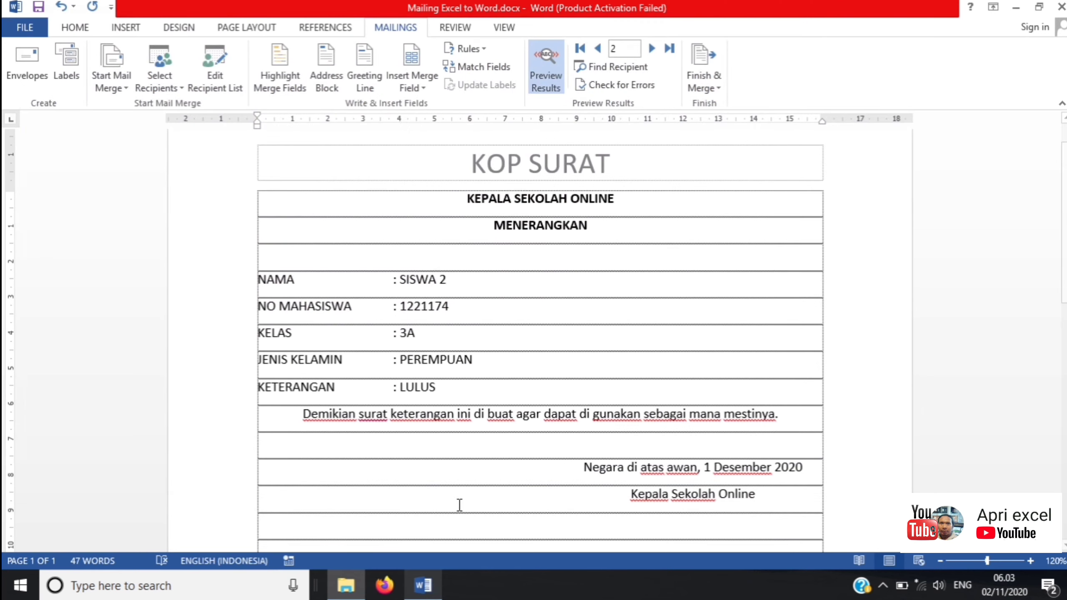
{"action": "left_click", "coordinate": [346, 585]}
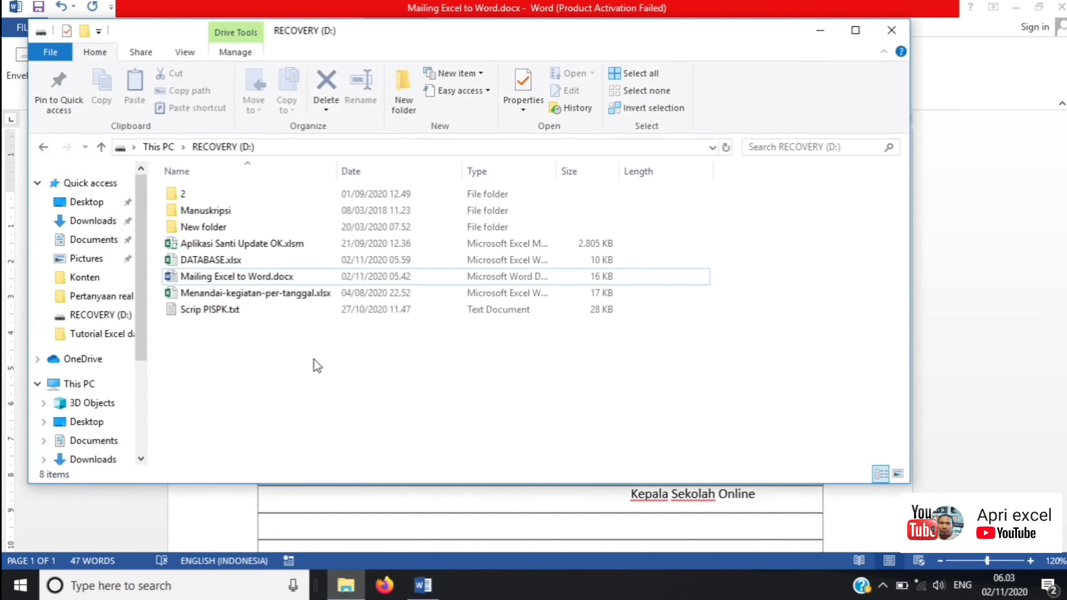
{"action": "left_click", "coordinate": [423, 585]}
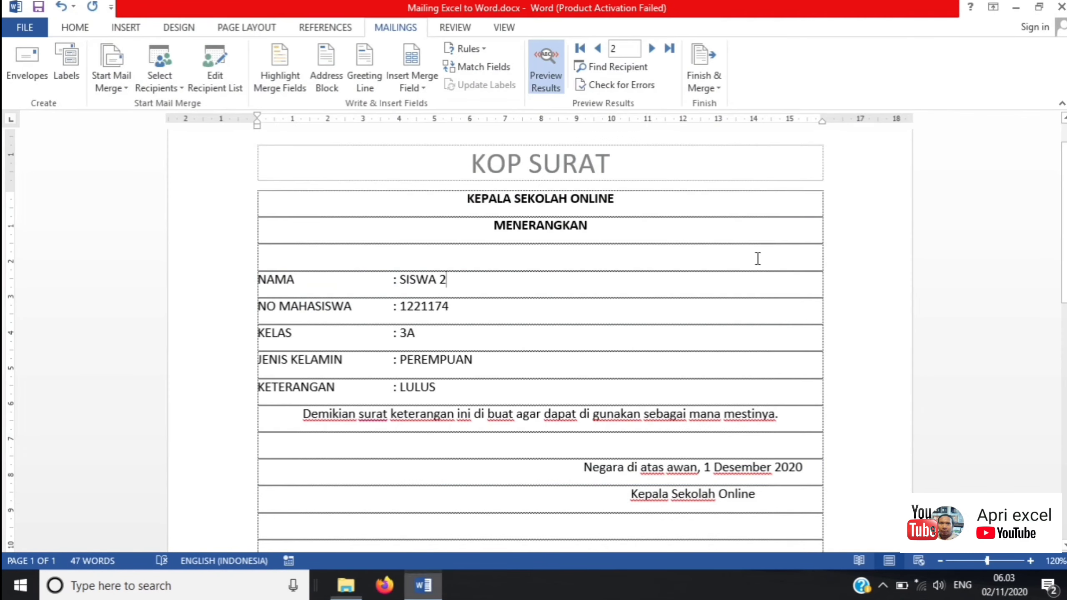
{"action": "left_click", "coordinate": [1061, 7]}
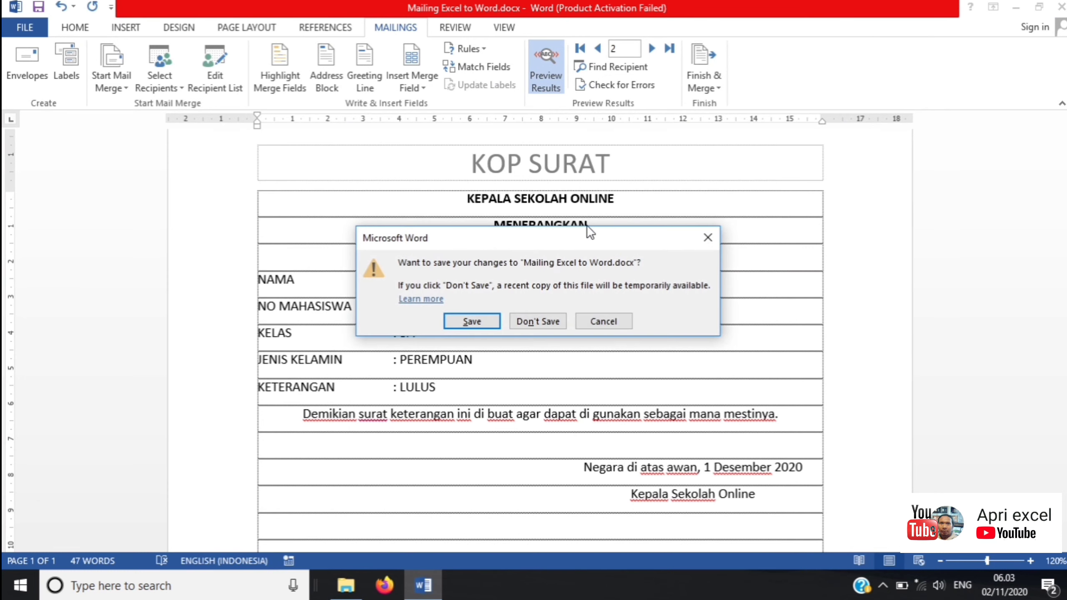
{"action": "left_click", "coordinate": [474, 320]}
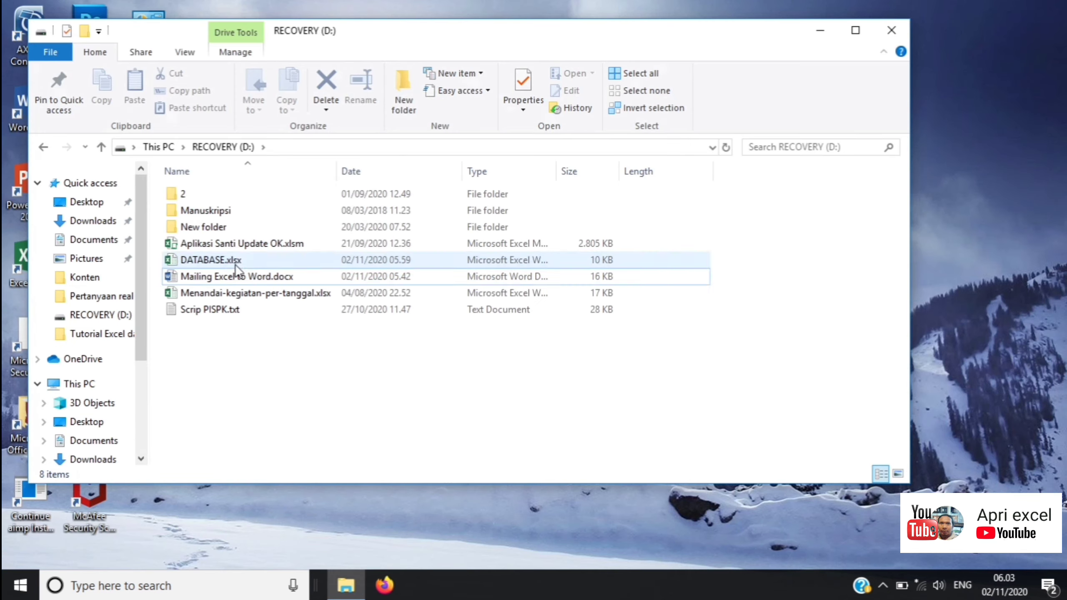
Open DATABASE.xlsx in Excel and start a new record in row 22 with the name SIWA 19 and a student number
{"action": "double_click", "coordinate": [283, 257]}
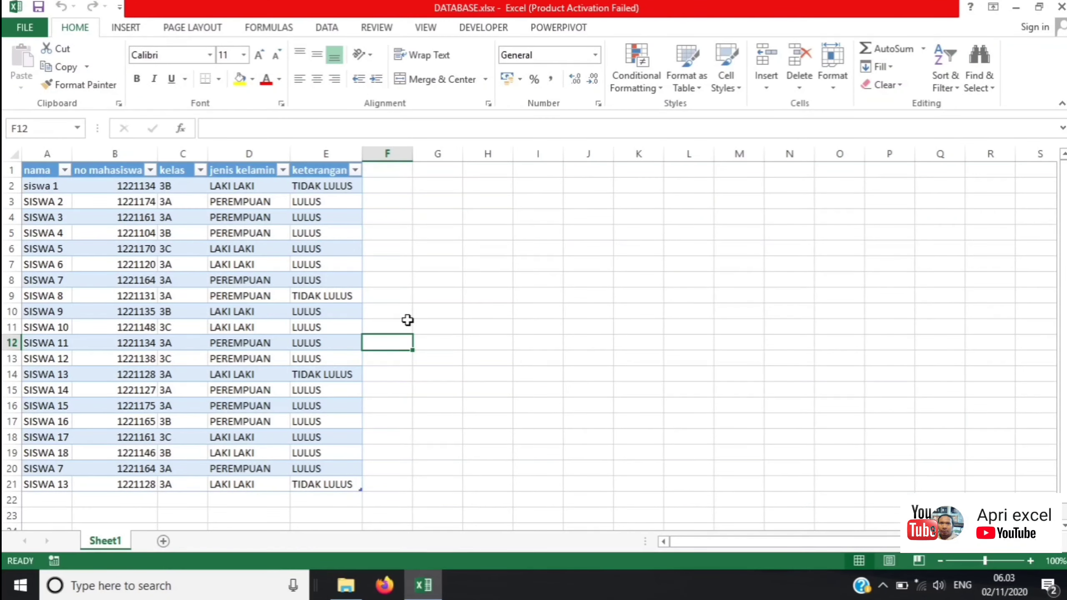
{"action": "scroll", "coordinate": [407, 320], "scroll_direction": "down", "scroll_amount": 3}
{"action": "left_click", "coordinate": [70, 357]}
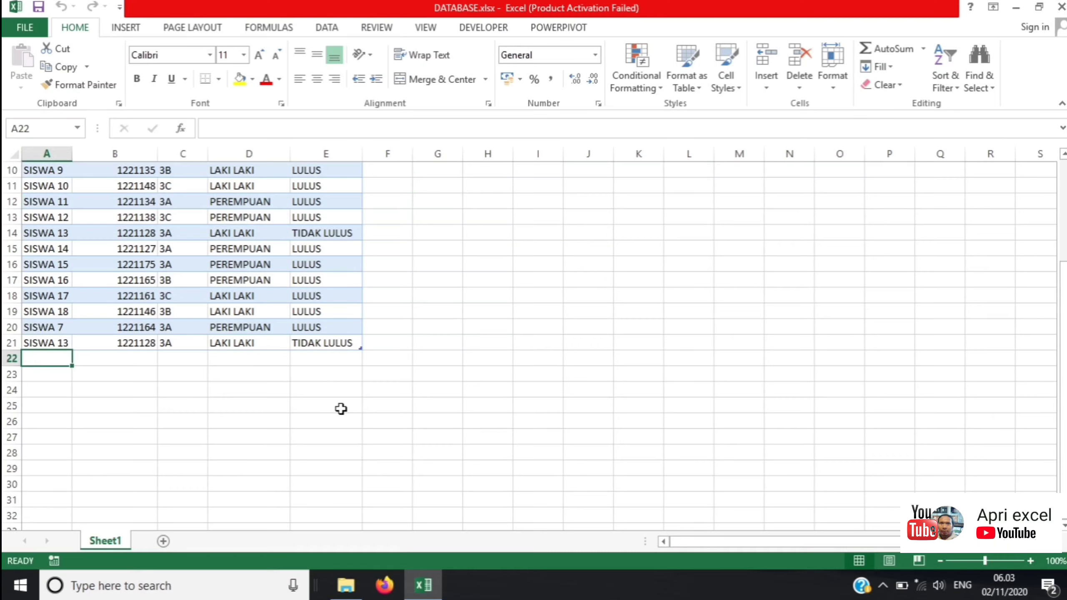
{"action": "type", "text": "SIWA"}
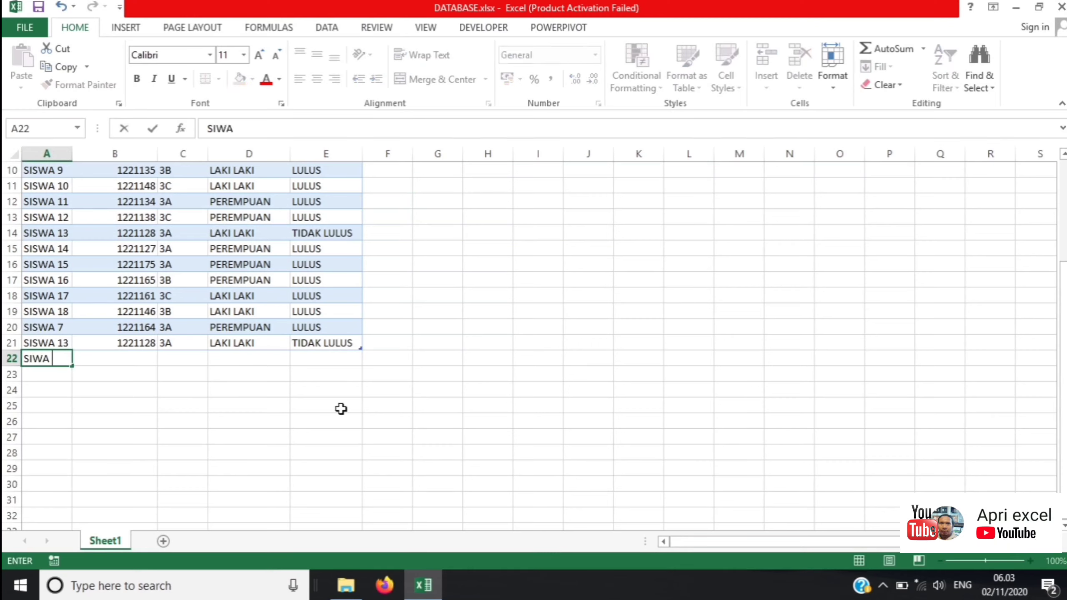
{"action": "type", "text": " 19"}
{"action": "key", "text": "Tab"}
{"action": "type", "text": "23452345"}
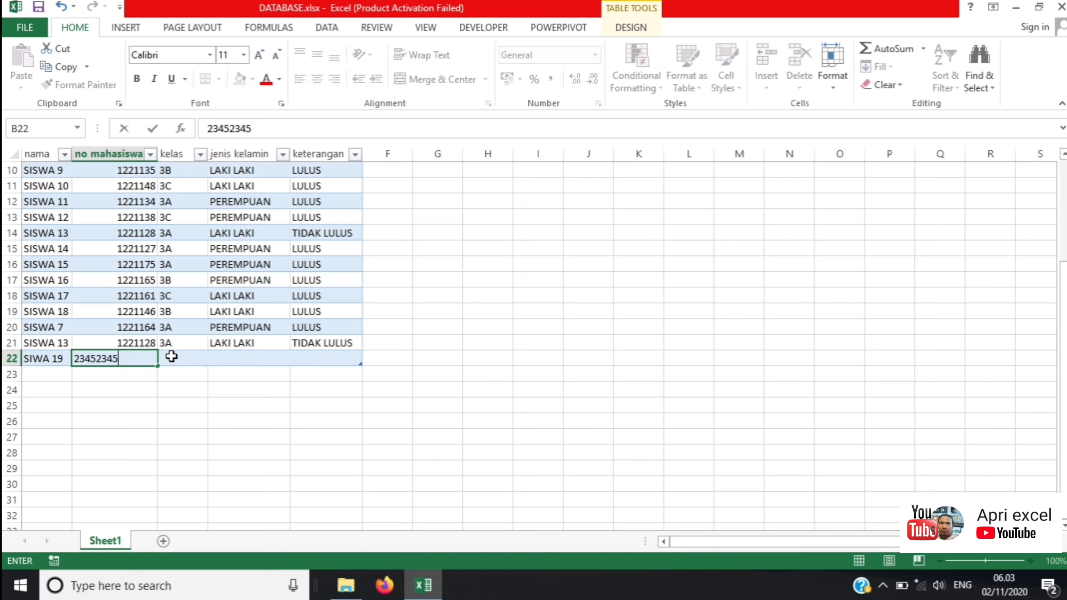
Complete the SIWA 19 record with kelas 3B, jenis kelamin LAKI LAKI and keterangan LULUS
{"action": "key", "text": "Tab"}
{"action": "left_click", "coordinate": [215, 358]}
{"action": "left_click", "coordinate": [206, 382]}
{"action": "left_click", "coordinate": [231, 360]}
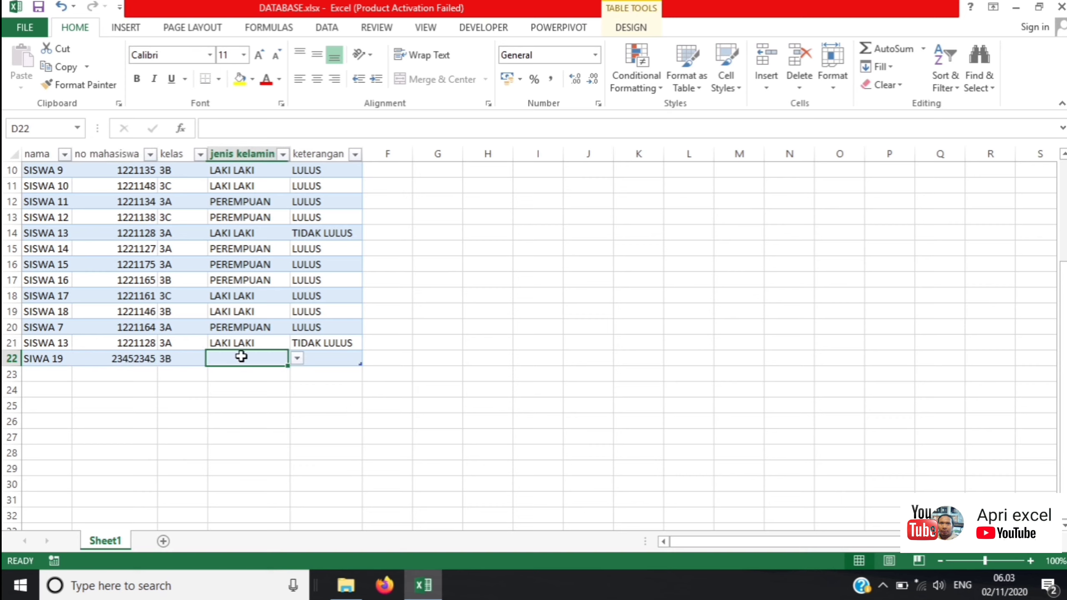
{"action": "left_click", "coordinate": [306, 361]}
{"action": "left_click", "coordinate": [269, 360]}
{"action": "left_click", "coordinate": [297, 358]}
{"action": "left_click", "coordinate": [235, 372]}
{"action": "left_click", "coordinate": [353, 361]}
{"action": "left_click", "coordinate": [369, 359]}
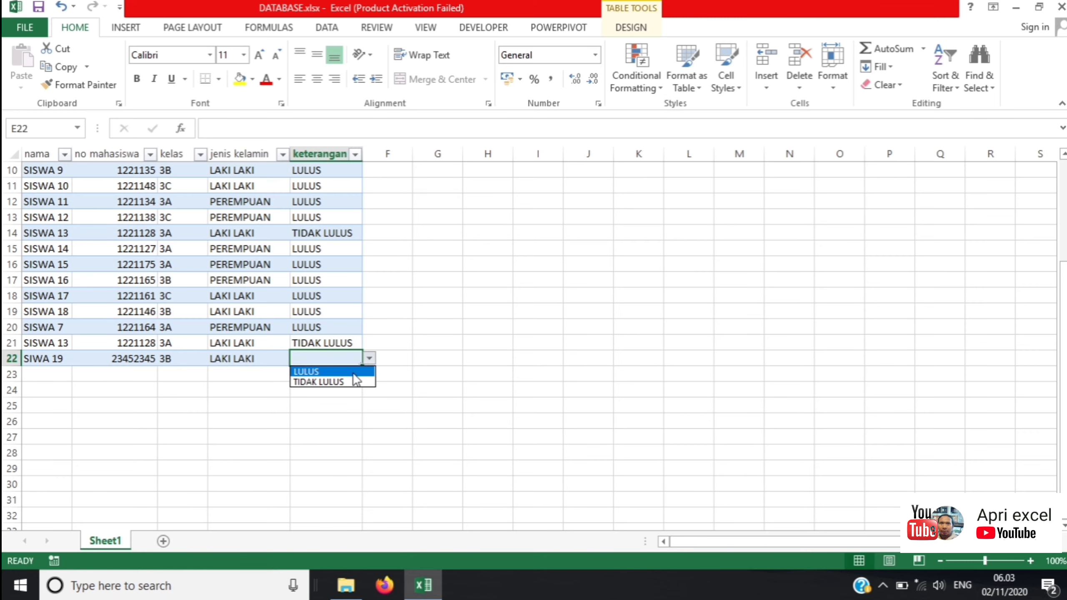
{"action": "left_click", "coordinate": [307, 371]}
{"action": "left_click", "coordinate": [401, 330]}
Save and close the DATABASE.xlsx workbook, and reopen Mailing Excel to Word.docx in Word with its Sheet1 data loaded
{"action": "scroll", "coordinate": [401, 330], "scroll_direction": "up", "scroll_amount": 3}
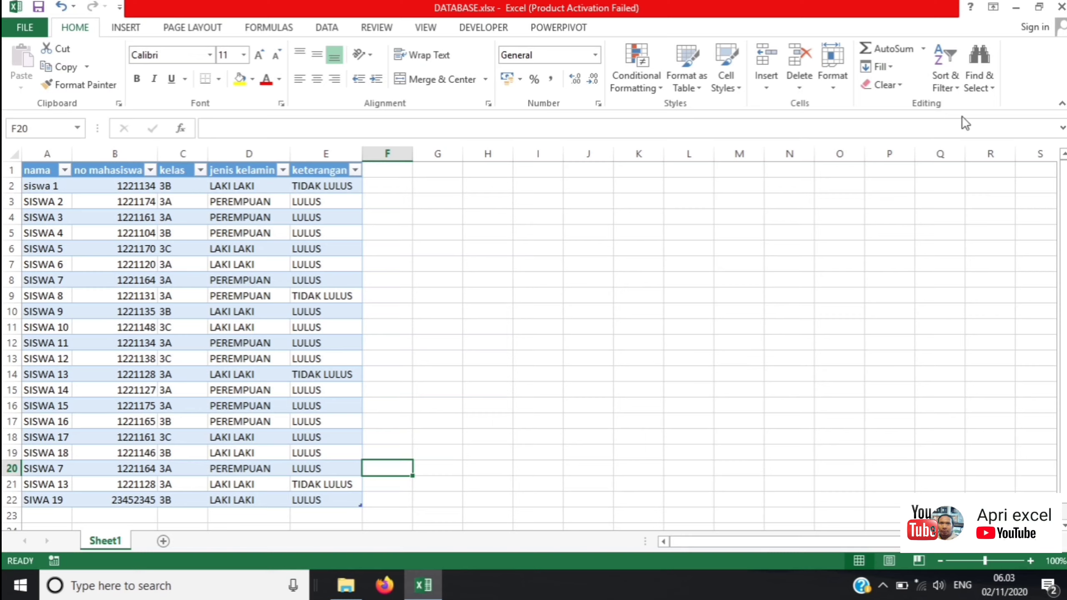
{"action": "left_click", "coordinate": [1060, 7]}
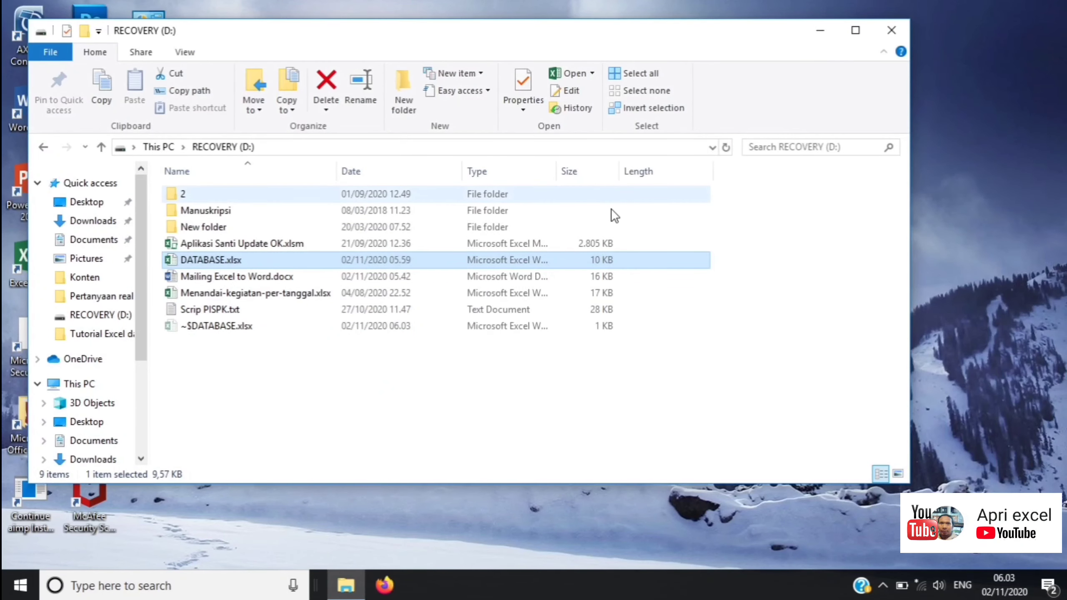
{"action": "double_click", "coordinate": [246, 279]}
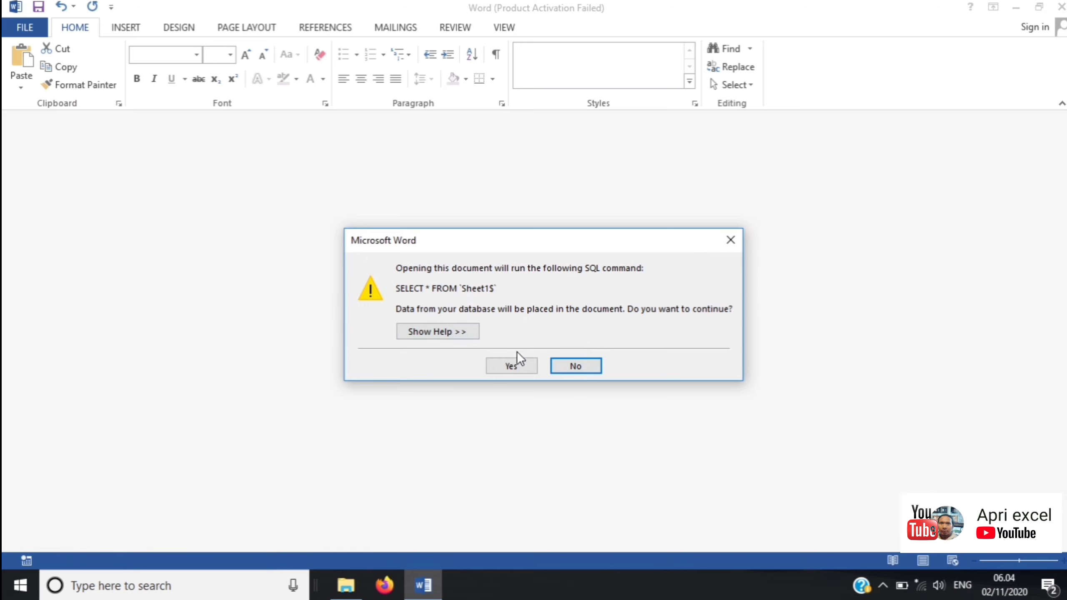
{"action": "left_click", "coordinate": [520, 365]}
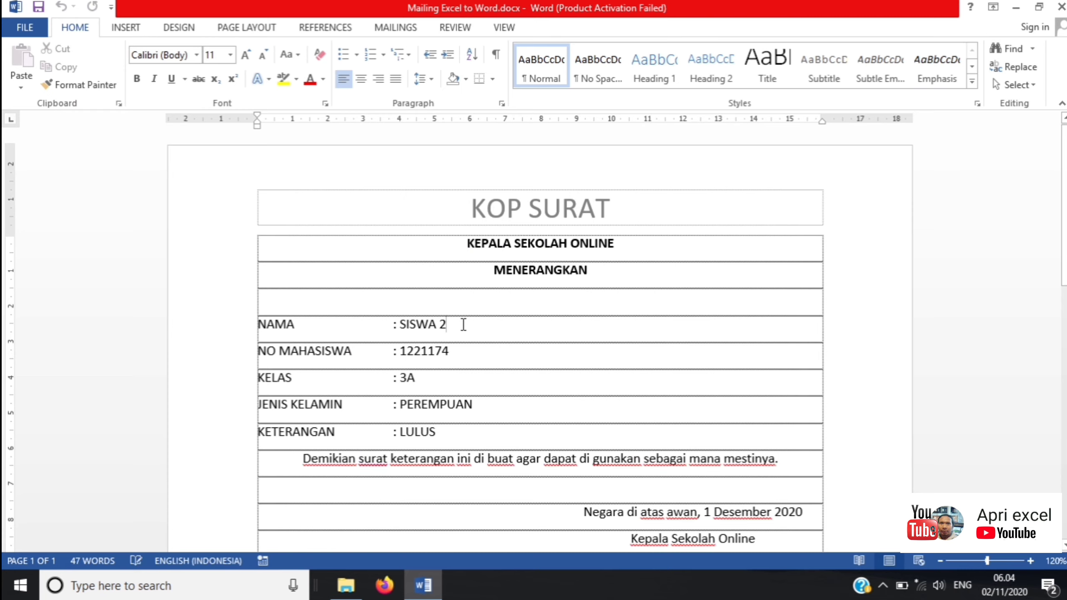
Page through the previewed letters to the newly added SIWA 19 record and check its merged details
{"action": "left_click", "coordinate": [395, 28]}
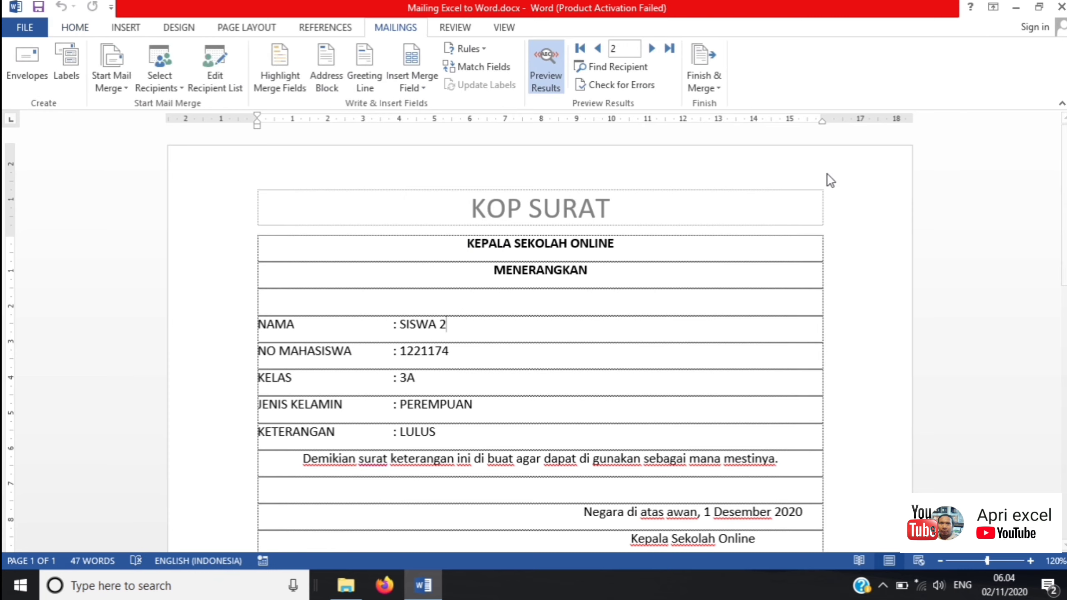
{"action": "left_click", "coordinate": [652, 49]}
{"action": "left_click", "coordinate": [652, 49]}
{"action": "left_click", "coordinate": [652, 49]}
{"action": "left_click", "coordinate": [653, 50]}
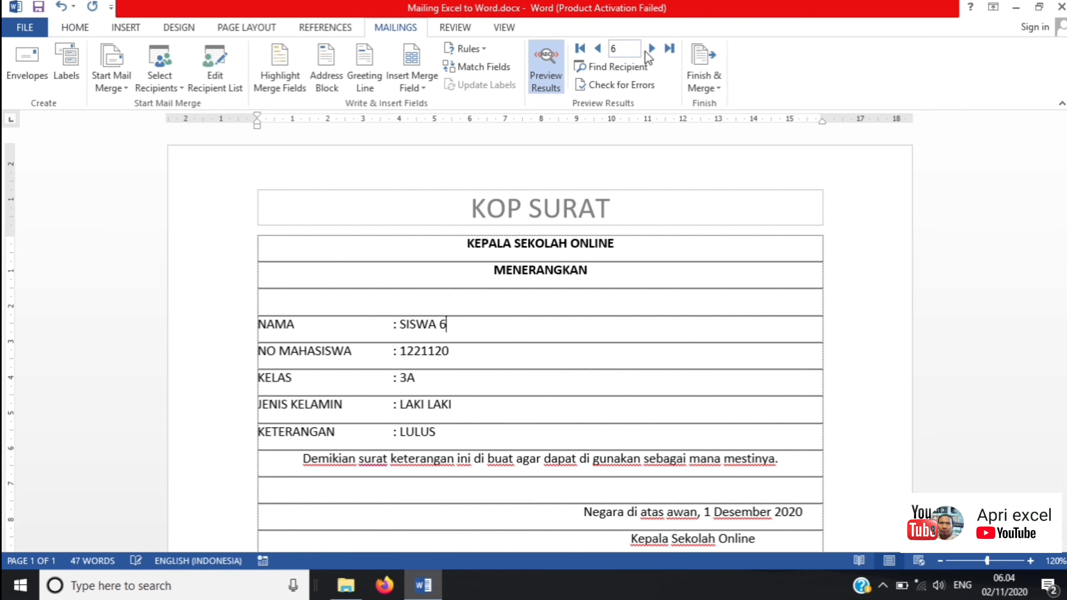
{"action": "left_click", "coordinate": [653, 50]}
{"action": "left_click", "coordinate": [653, 49]}
{"action": "left_click", "coordinate": [653, 50]}
{"action": "left_click", "coordinate": [652, 49]}
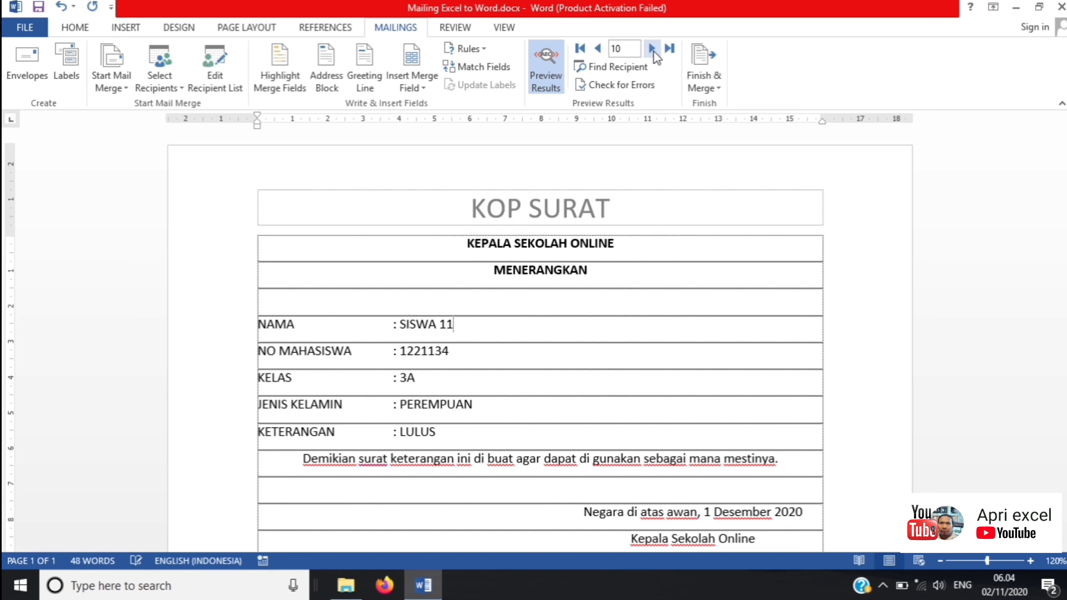
{"action": "left_click", "coordinate": [652, 50]}
{"action": "left_click", "coordinate": [653, 49]}
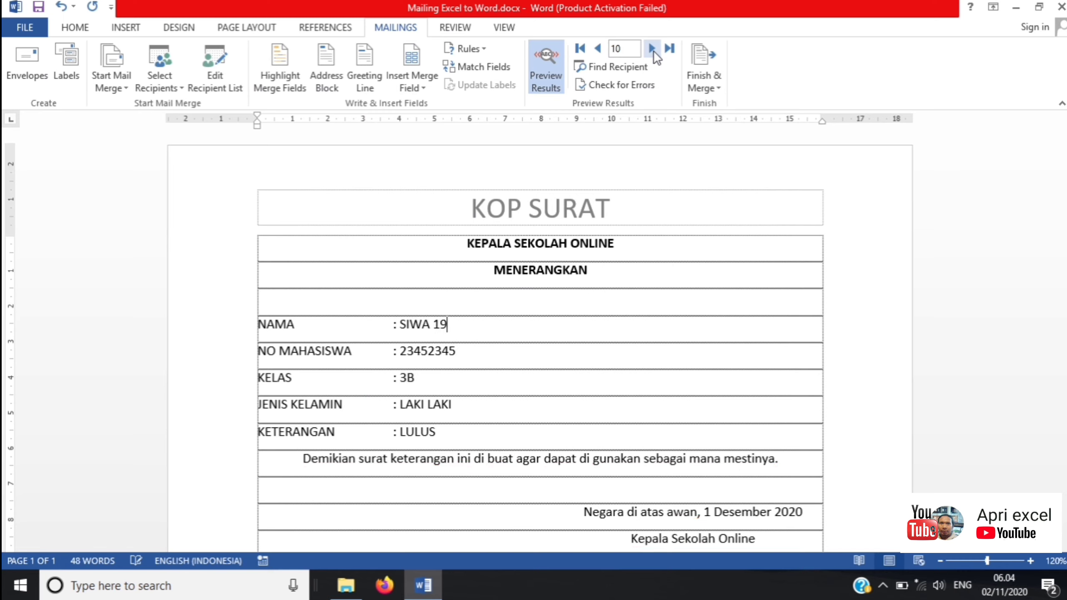
{"action": "left_click", "coordinate": [483, 354]}
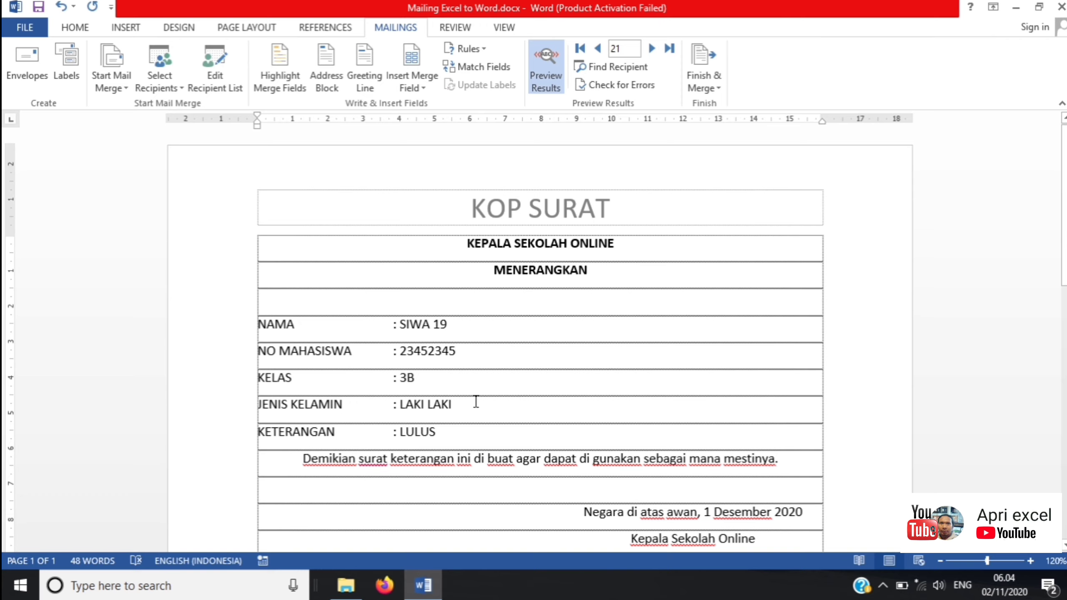